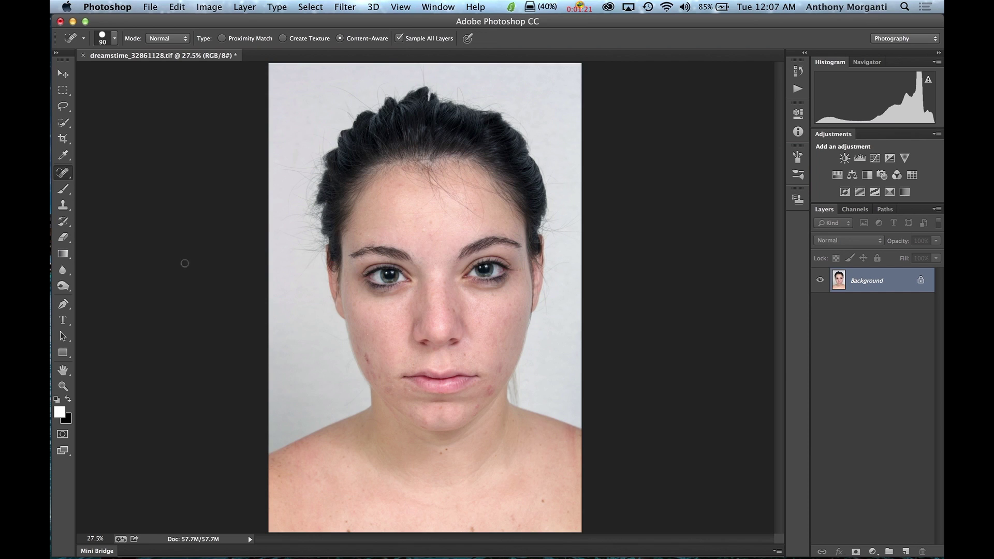
Activate the Spot Healing Brush and duplicate the Background layer, naming the copy Blemishes.
{"action": "left_click", "coordinate": [65, 173]}
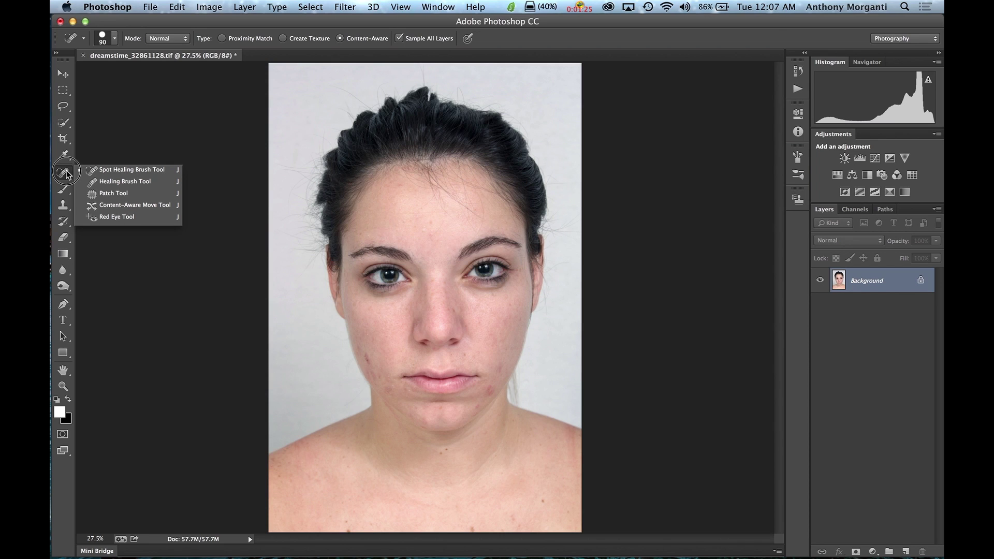
{"action": "left_click", "coordinate": [96, 171]}
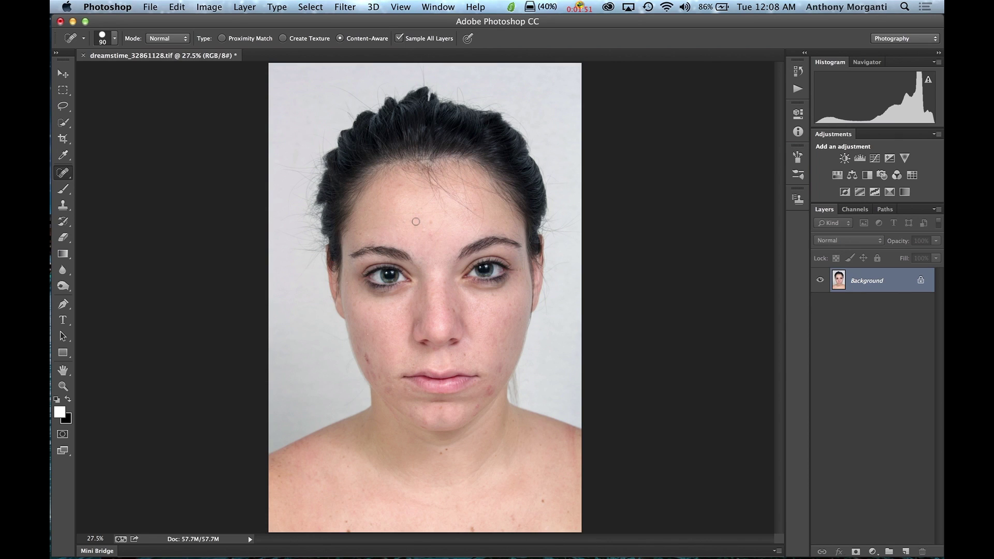
{"action": "key", "text": "super+j"}
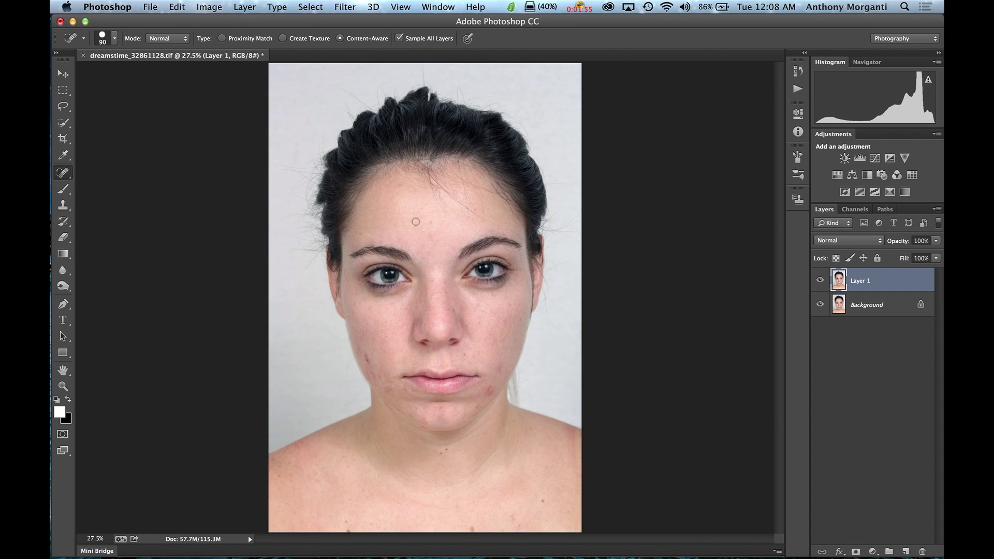
{"action": "double_click", "coordinate": [862, 281]}
{"action": "type", "text": "Blemishes"}
{"action": "key", "text": "Return"}
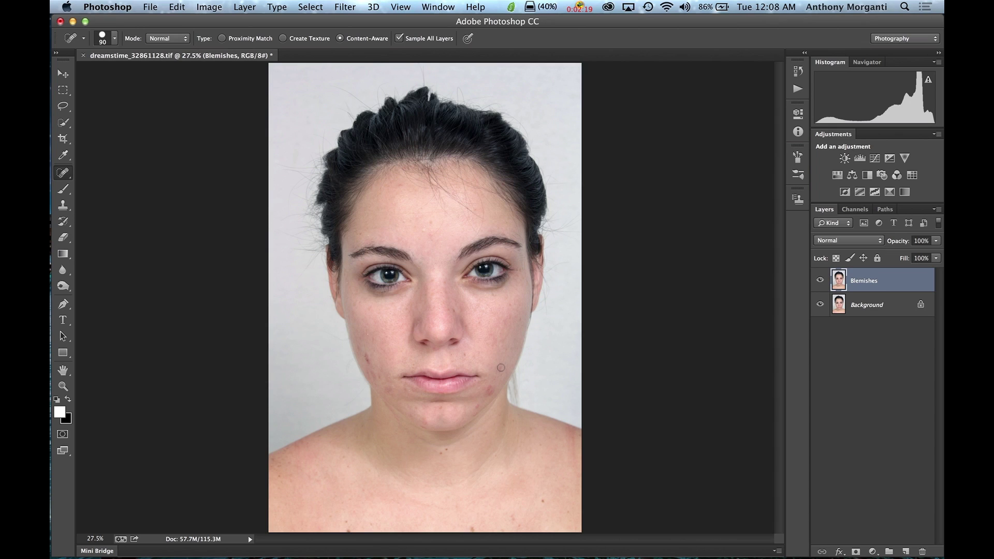
Heal the blemishes on the lower cheek and beside the mouth on the picture's right side, adjusting the brush size to each spot.
{"action": "key", "text": "bracketright"}
{"action": "key", "text": "bracketright"}
{"action": "key", "text": "bracketright"}
{"action": "key", "text": "bracketleft"}
{"action": "left_click_drag", "start_coordinate": [500, 367], "coordinate": [487, 391]}
{"action": "left_click_drag", "start_coordinate": [489, 394], "coordinate": [497, 368]}
{"action": "key", "text": "bracketleft"}
{"action": "key", "text": "bracketleft"}
{"action": "left_click_drag", "start_coordinate": [463, 354], "coordinate": [462, 354]}
{"action": "left_click", "coordinate": [473, 357]}
Heal the blemishes along the lower cheek and jawline on the picture's left side, resizing the brush to suit.
{"action": "key", "text": "bracketright"}
{"action": "key", "text": "bracketright"}
{"action": "key", "text": "bracketright"}
{"action": "left_click", "coordinate": [366, 358]}
{"action": "key", "text": "bracketleft"}
{"action": "key", "text": "bracketleft"}
{"action": "key", "text": "bracketleft"}
{"action": "left_click", "coordinate": [361, 348]}
{"action": "left_click", "coordinate": [367, 362]}
{"action": "left_click", "coordinate": [378, 373]}
{"action": "left_click", "coordinate": [376, 380]}
{"action": "left_click", "coordinate": [386, 388]}
Heal the small spots beside the nose, on the upper cheek under the right-hand eye, and on the forehead.
{"action": "left_click", "coordinate": [454, 310]}
{"action": "left_click", "coordinate": [492, 292]}
{"action": "left_click", "coordinate": [509, 305]}
{"action": "left_click", "coordinate": [429, 223]}
{"action": "left_click", "coordinate": [431, 236]}
{"action": "left_click", "coordinate": [401, 186]}
{"action": "left_click", "coordinate": [361, 233]}
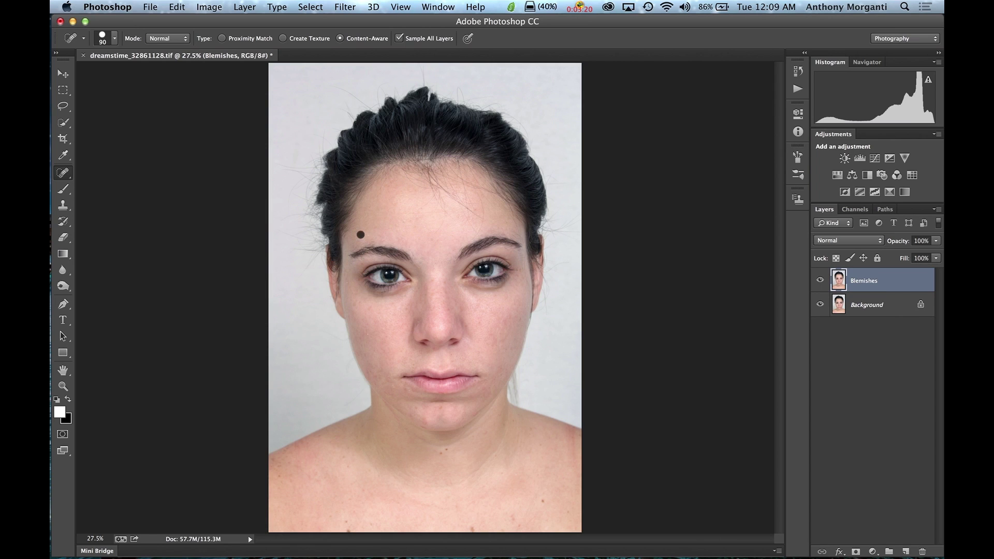
Heal the moles and spots on the neck, chest and the shoulder on the picture's left side.
{"action": "left_click", "coordinate": [447, 450]}
{"action": "left_click", "coordinate": [439, 454]}
{"action": "left_click", "coordinate": [542, 498]}
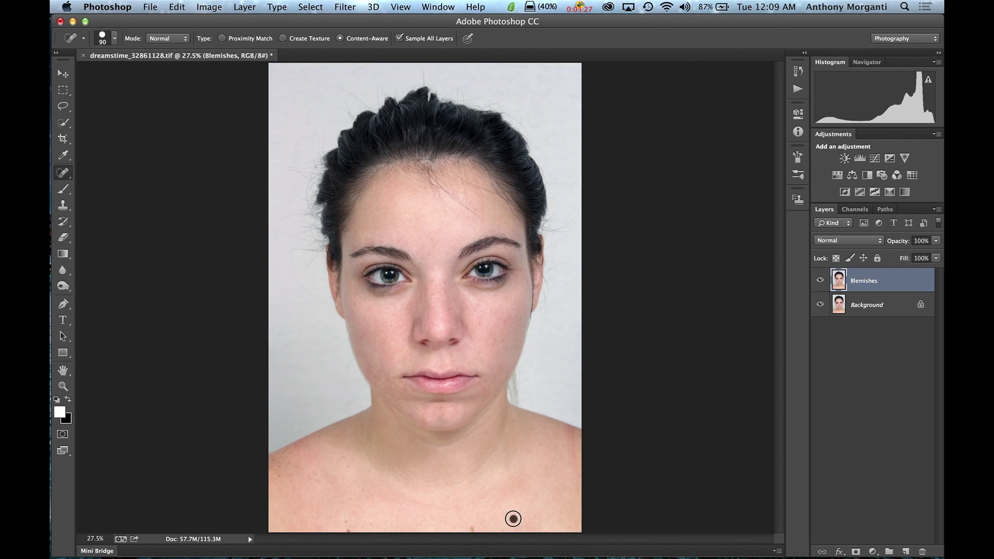
{"action": "left_click", "coordinate": [472, 528]}
{"action": "left_click", "coordinate": [347, 527]}
{"action": "left_click", "coordinate": [348, 530]}
{"action": "left_click", "coordinate": [287, 480]}
{"action": "left_click", "coordinate": [279, 475]}
Heal the fine forehead spots above and between the eyebrows with a smaller brush at 66.67% magnification.
{"action": "key", "text": "super+plus"}
{"action": "key", "text": "super+plus"}
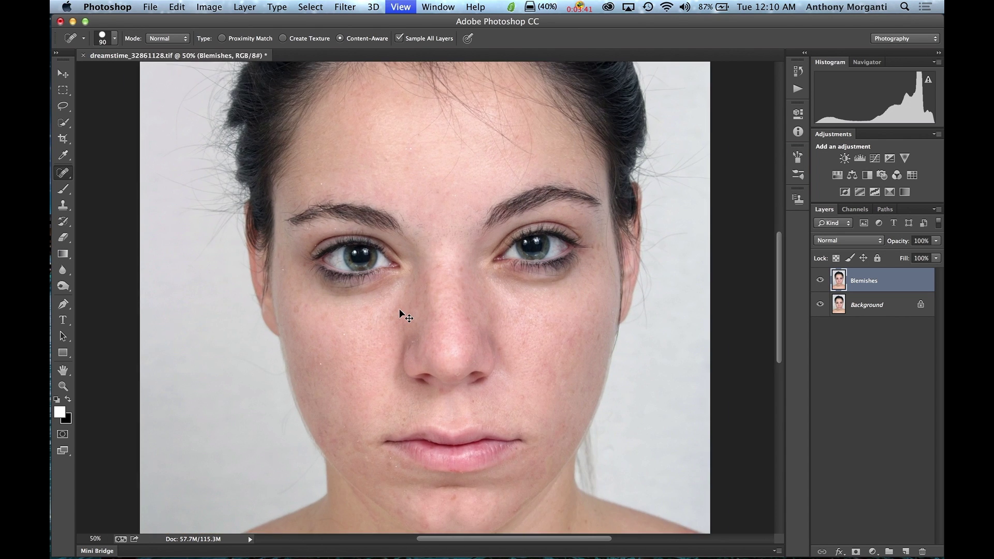
{"action": "key", "text": "super+plus"}
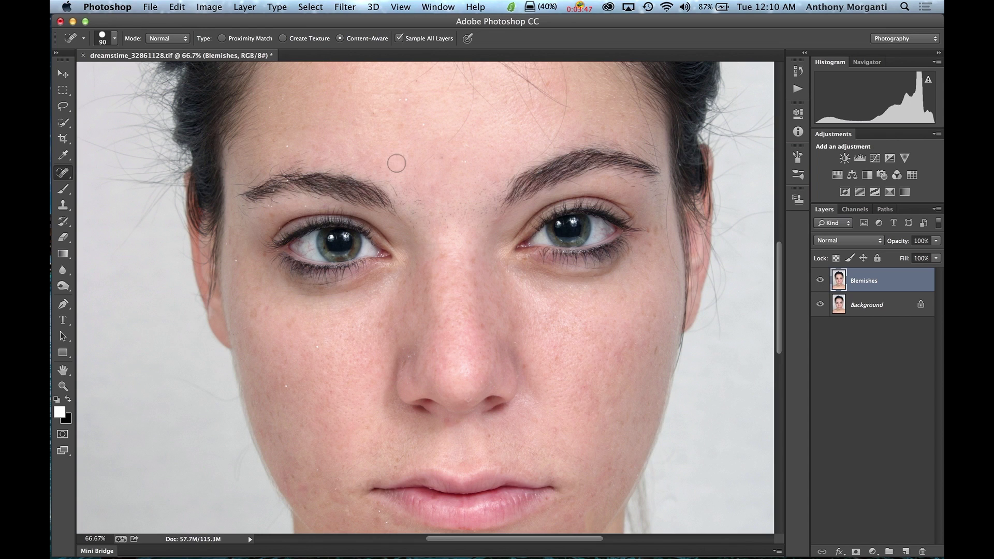
{"action": "key", "text": "space"}
{"action": "left_click_drag", "start_coordinate": [394, 150], "coordinate": [461, 277]}
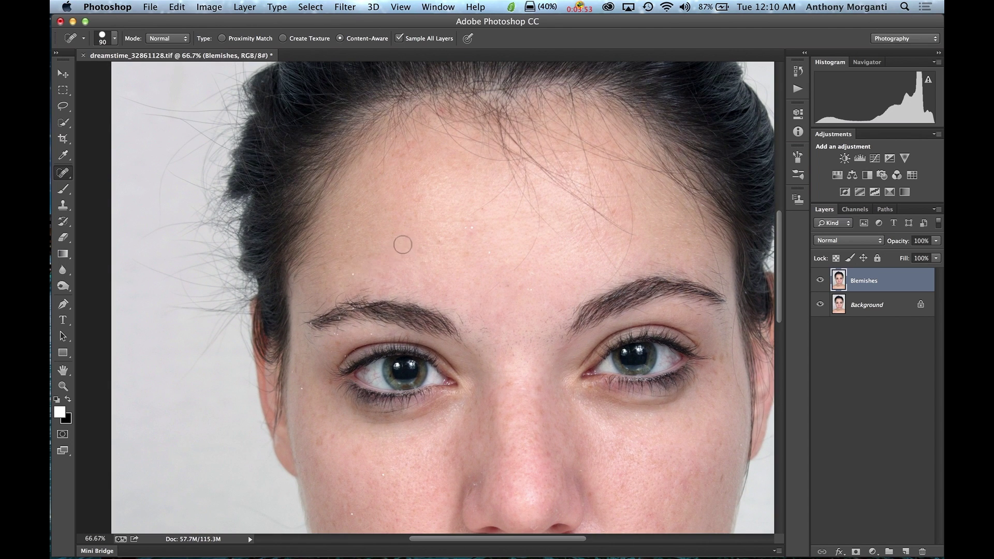
{"action": "key", "text": "bracketleft"}
{"action": "key", "text": "bracketleft"}
{"action": "key", "text": "bracketleft"}
{"action": "key", "text": "bracketleft"}
{"action": "left_click", "coordinate": [351, 277]}
{"action": "left_click", "coordinate": [469, 228]}
{"action": "left_click", "coordinate": [488, 253]}
{"action": "left_click", "coordinate": [435, 277]}
Heal the tiny specks around the left-hand eyebrow and eye, on the cheek below, and beside the nose.
{"action": "left_click", "coordinate": [353, 305]}
{"action": "left_click", "coordinate": [337, 317]}
{"action": "left_click", "coordinate": [371, 335]}
{"action": "left_click", "coordinate": [335, 334]}
{"action": "left_click", "coordinate": [312, 323]}
{"action": "left_click", "coordinate": [343, 352]}
{"action": "left_click", "coordinate": [301, 388]}
{"action": "left_click", "coordinate": [349, 514]}
{"action": "left_click", "coordinate": [382, 473]}
{"action": "left_click", "coordinate": [472, 486]}
Use the Healing Brush to repair a small forehead spot with clean skin sampled beside it, and sample skin between the eyebrows.
{"action": "left_click_drag", "start_coordinate": [62, 176], "coordinate": [101, 183]}
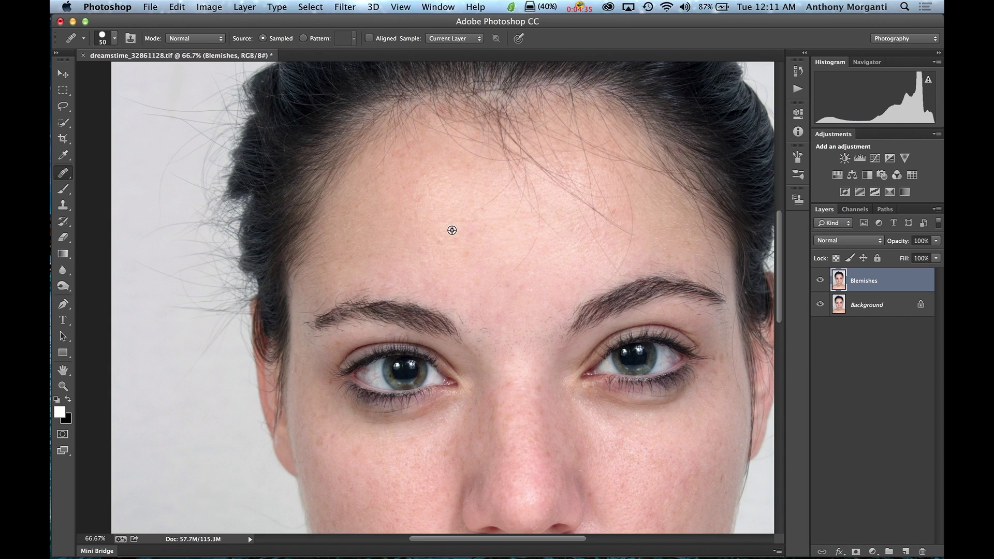
{"action": "left_click", "coordinate": [450, 230], "text": "alt"}
{"action": "left_click", "coordinate": [439, 241]}
{"action": "left_click", "coordinate": [518, 279], "text": "alt"}
Switch back to the Spot Healing Brush and heal the remaining forehead spot and two spots on the nose bridge.
{"action": "left_click_drag", "start_coordinate": [64, 178], "coordinate": [97, 170]}
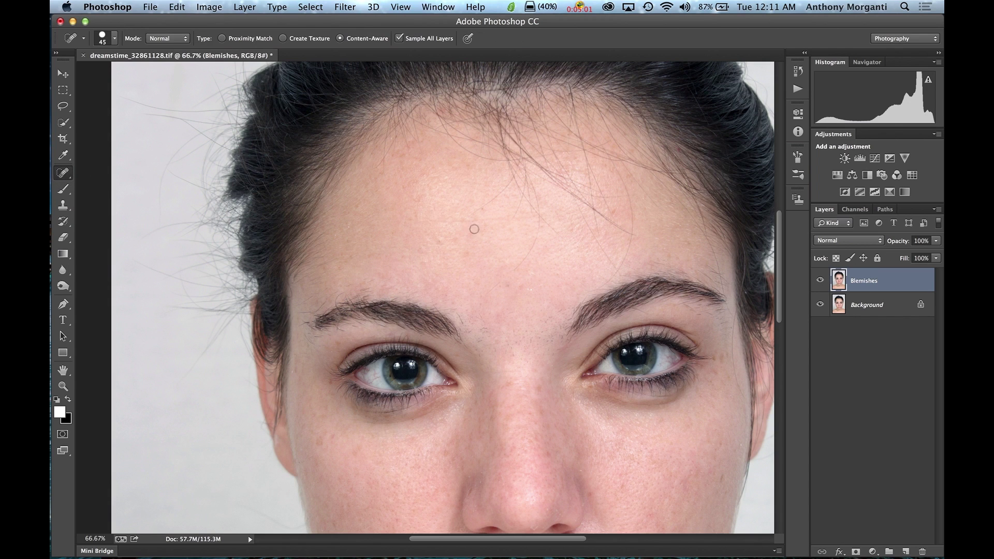
{"action": "left_click", "coordinate": [440, 240]}
{"action": "left_click", "coordinate": [540, 387]}
{"action": "left_click", "coordinate": [508, 382]}
Heal the remaining small spots on the right-hand cheek, the nose and the area just above the upper lip.
{"action": "left_click_drag", "start_coordinate": [523, 289], "coordinate": [508, 140]}
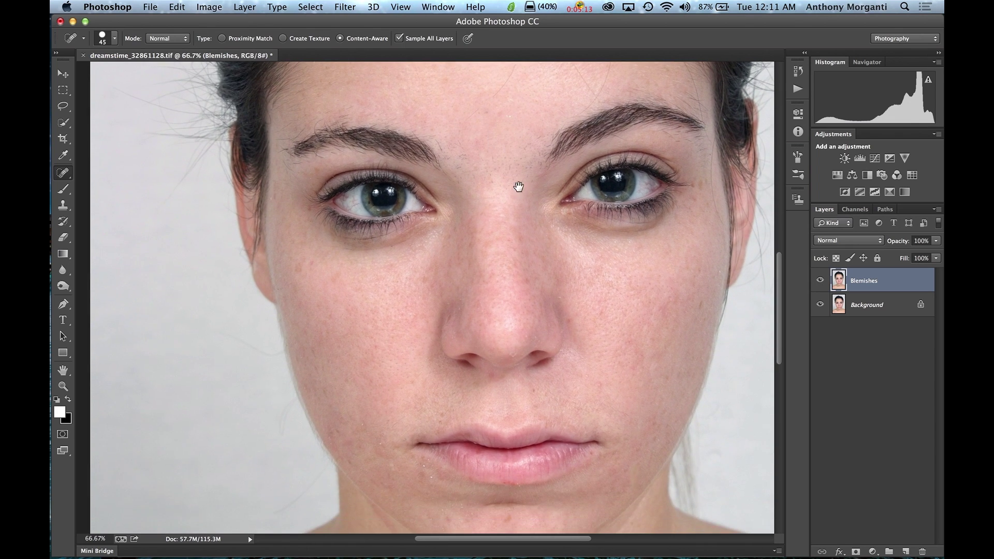
{"action": "left_click", "coordinate": [699, 305]}
{"action": "left_click", "coordinate": [569, 321]}
{"action": "left_click", "coordinate": [525, 279]}
{"action": "left_click", "coordinate": [424, 280]}
{"action": "left_click", "coordinate": [537, 391]}
Heal the redness and spots on the chin, the crease below the lower lip, the jawline and the neck.
{"action": "left_click_drag", "start_coordinate": [547, 409], "coordinate": [545, 287]}
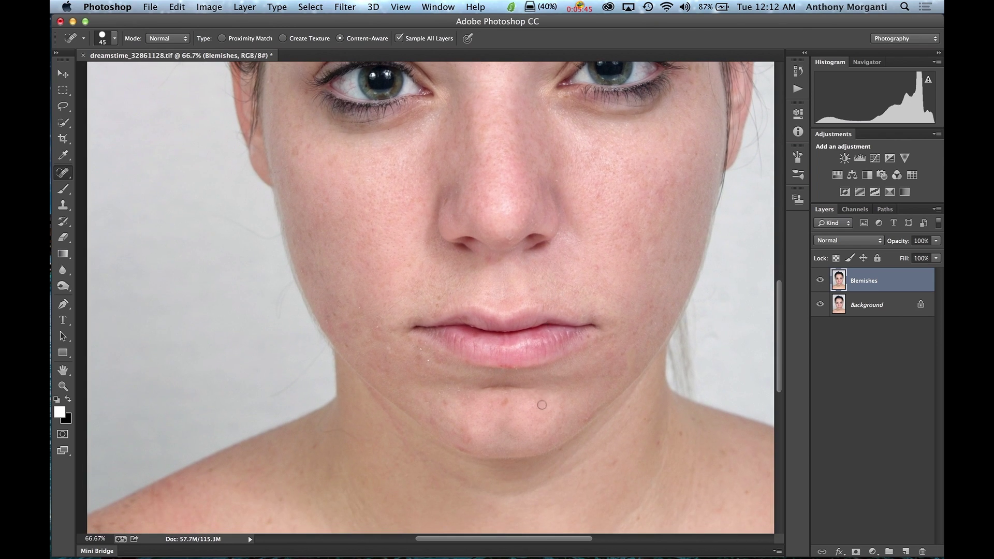
{"action": "left_click", "coordinate": [505, 402]}
{"action": "left_click_drag", "start_coordinate": [482, 386], "coordinate": [538, 390]}
{"action": "left_click", "coordinate": [443, 403]}
{"action": "left_click", "coordinate": [430, 418]}
{"action": "left_click", "coordinate": [460, 451]}
{"action": "left_click", "coordinate": [459, 447]}
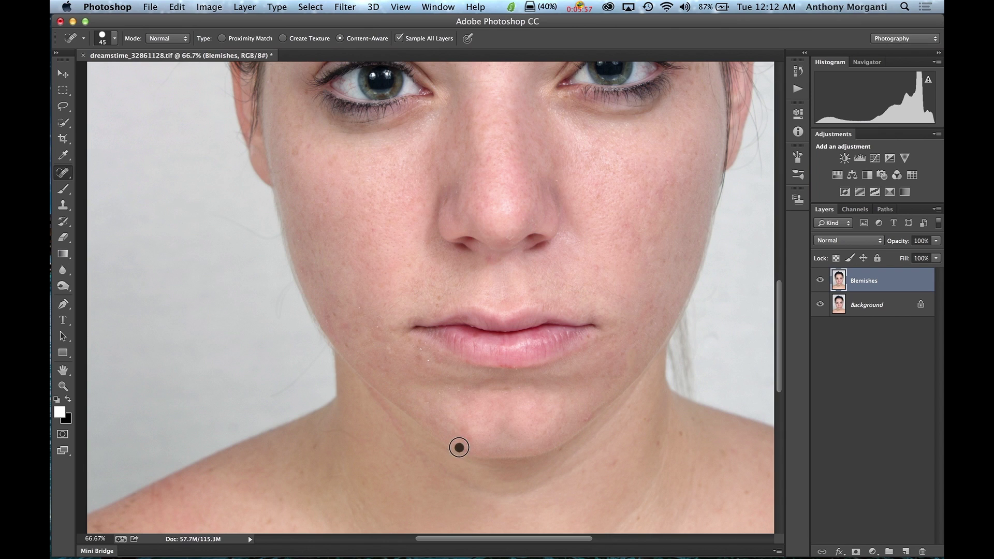
{"action": "left_click", "coordinate": [612, 462]}
Duplicate the Blemishes layer and rename the copy Soften Skin.
{"action": "key", "text": "super+0"}
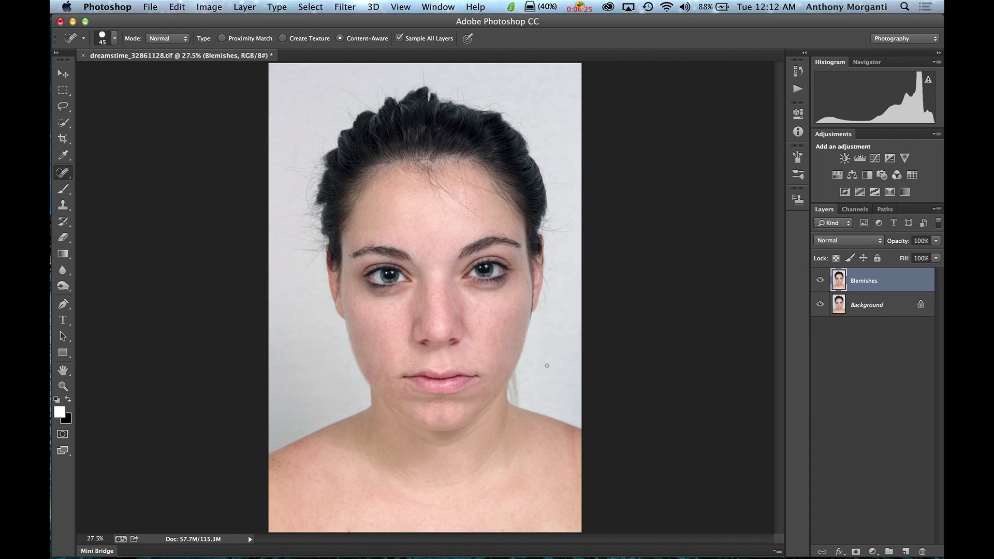
{"action": "key", "text": "super+j"}
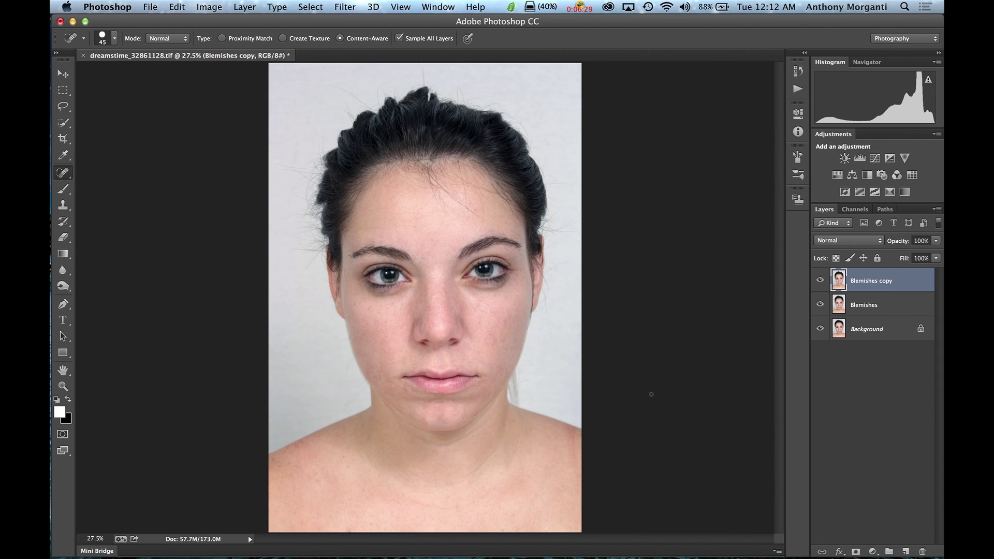
{"action": "double_click", "coordinate": [868, 281]}
{"action": "type", "text": "Soften Skin"}
{"action": "key", "text": "Return"}
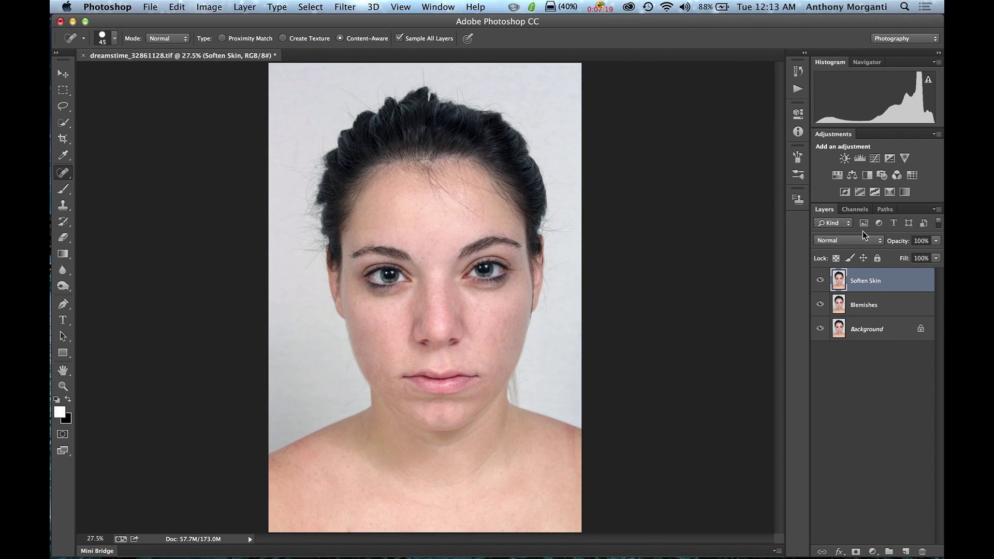
Set the Soften Skin layer's blend mode to Vivid Light and invert the layer's colours.
{"action": "left_click", "coordinate": [880, 242]}
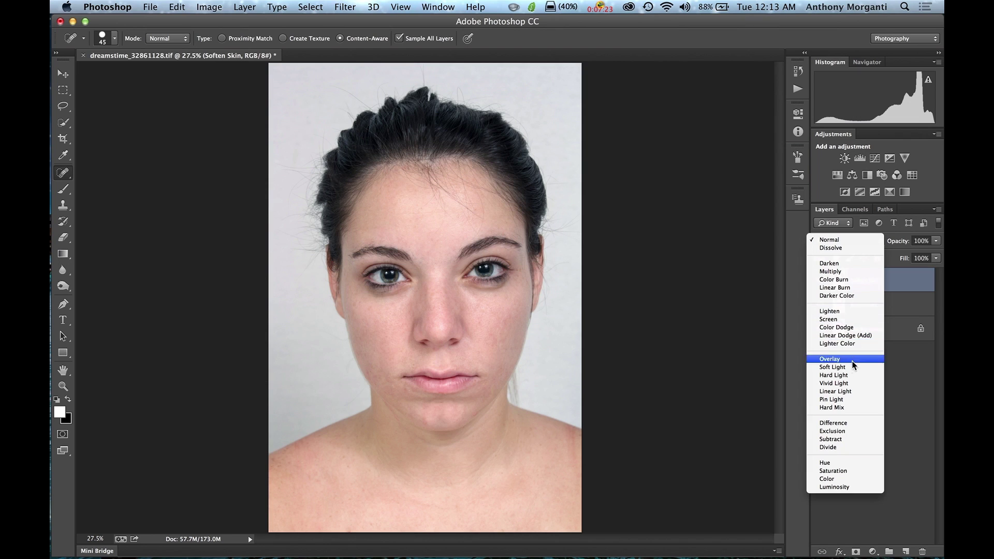
{"action": "left_click", "coordinate": [853, 383]}
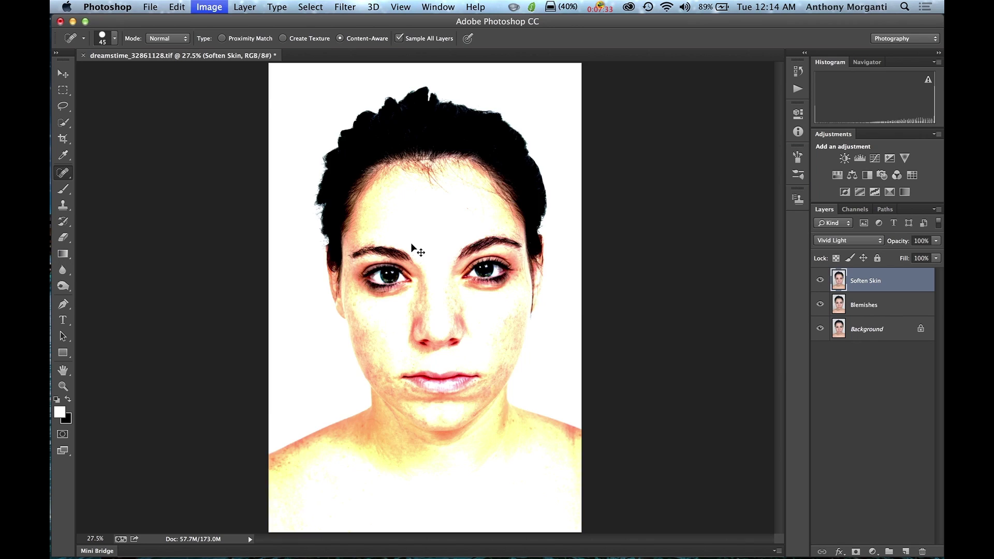
{"action": "key", "text": "ctrl+i"}
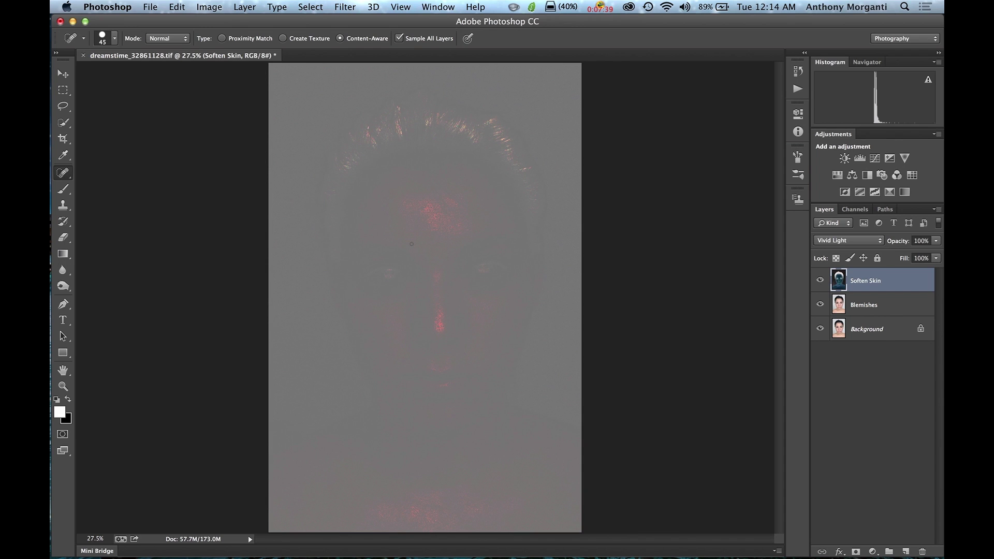
Apply a High Pass filter with a 24-pixel radius to the Soften Skin layer.
{"action": "left_click", "coordinate": [344, 9]}
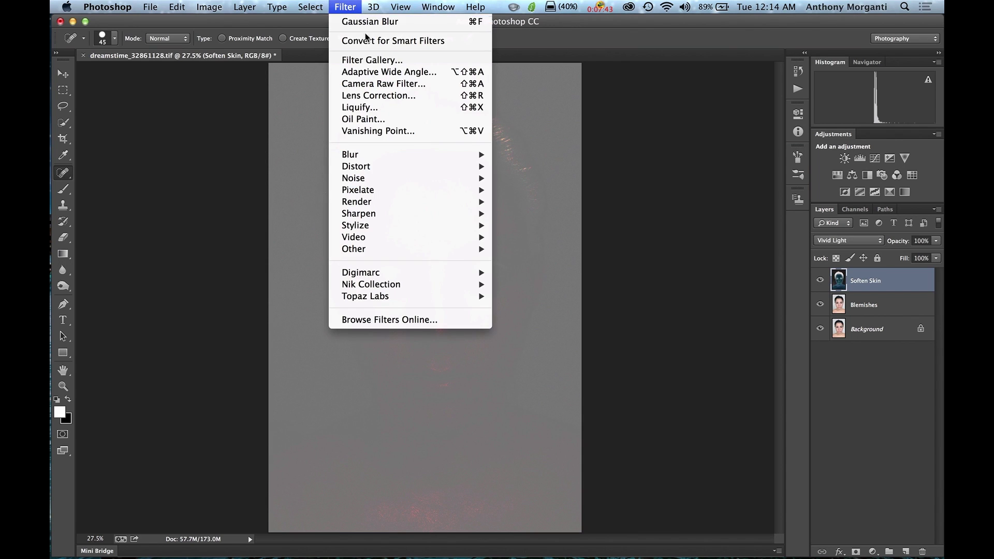
{"action": "mouse_move", "coordinate": [461, 250]}
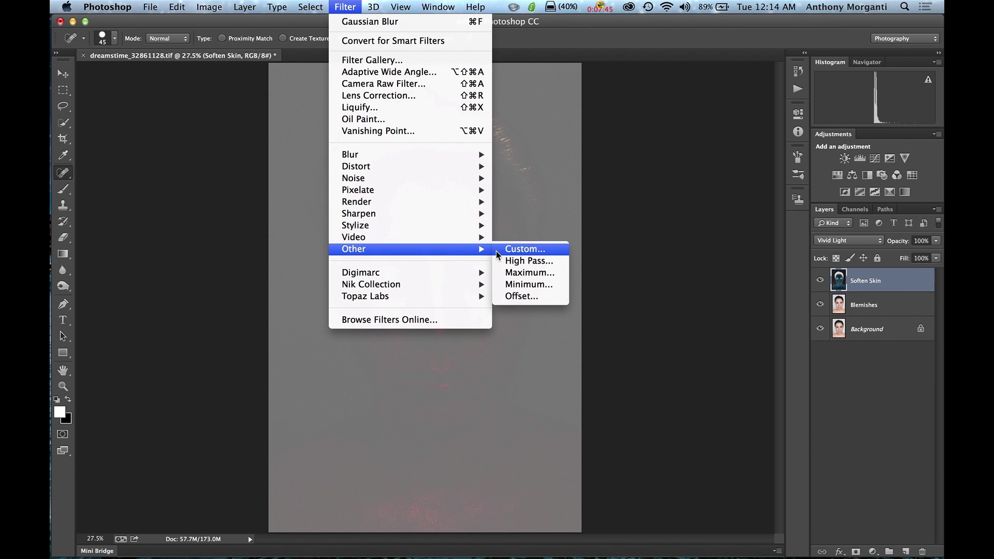
{"action": "left_click", "coordinate": [528, 260]}
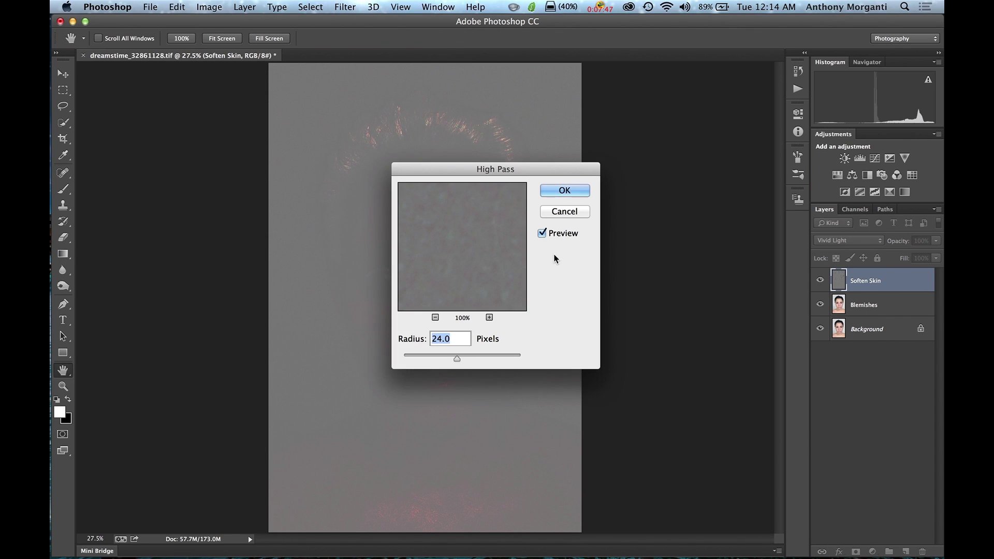
{"action": "left_click_drag", "start_coordinate": [458, 168], "coordinate": [642, 78]}
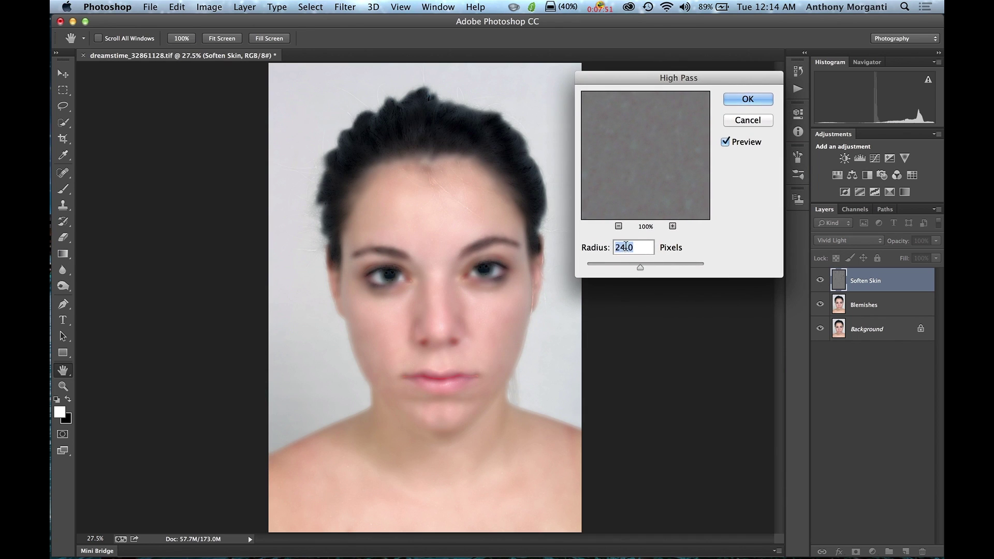
{"action": "left_click", "coordinate": [760, 99]}
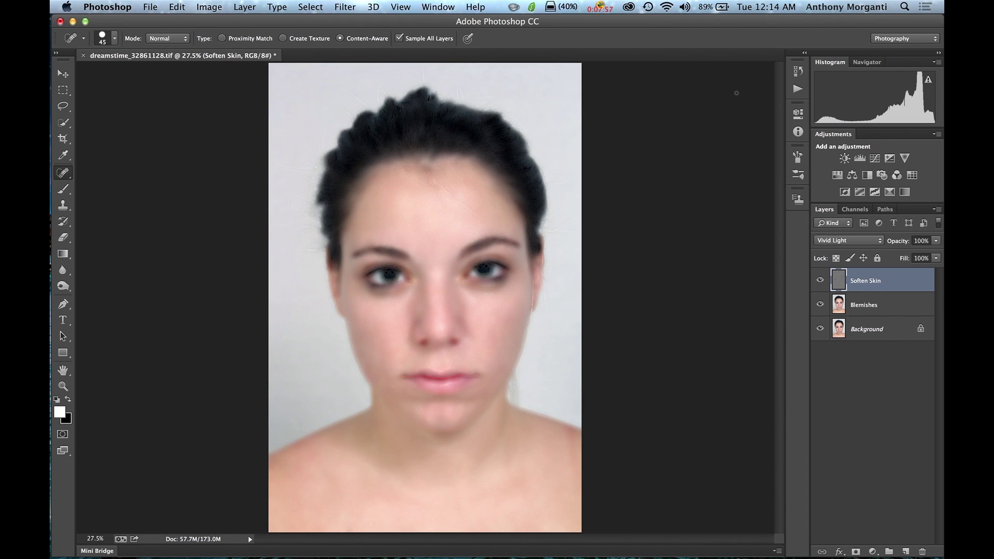
Apply a Gaussian Blur with a 3-pixel radius to the Soften Skin layer.
{"action": "left_click", "coordinate": [344, 7]}
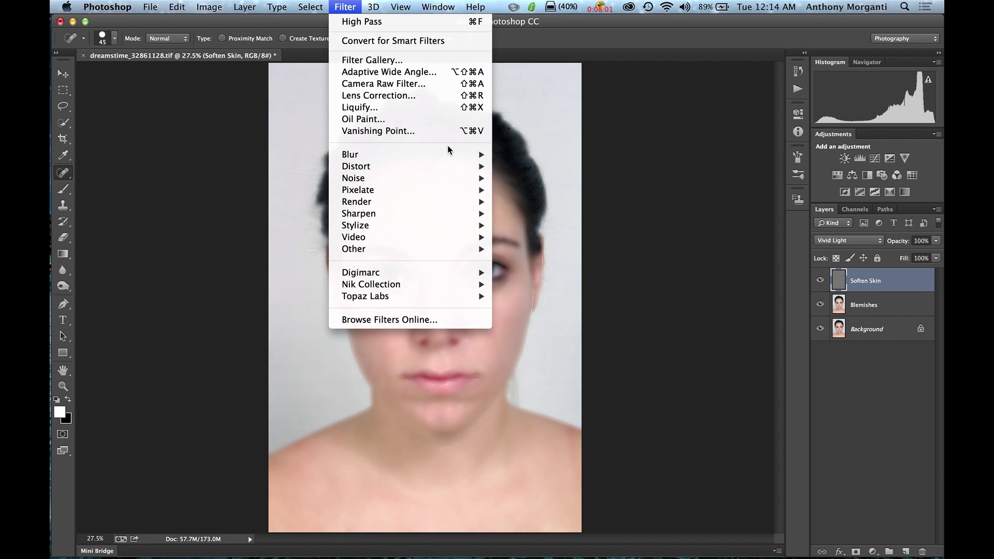
{"action": "mouse_move", "coordinate": [456, 155]}
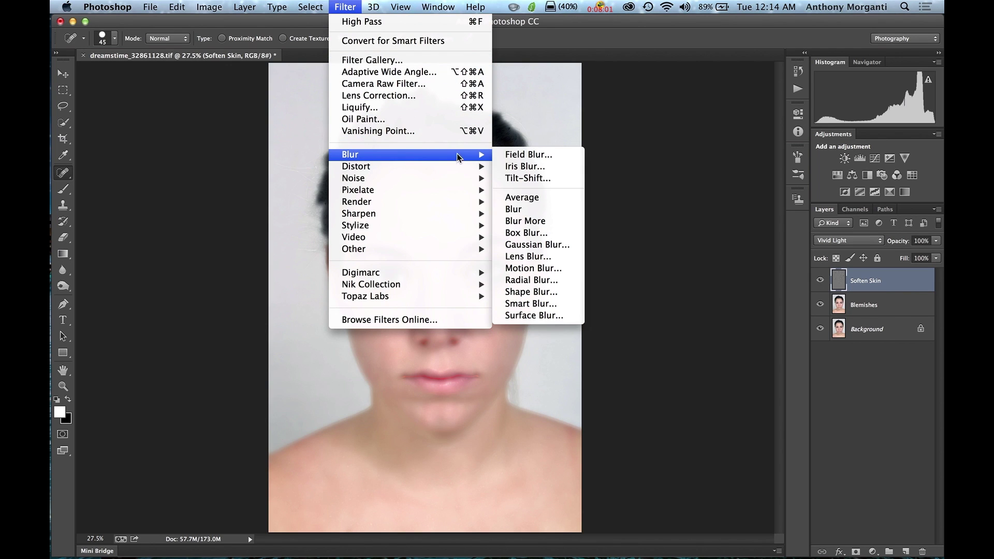
{"action": "left_click", "coordinate": [527, 244]}
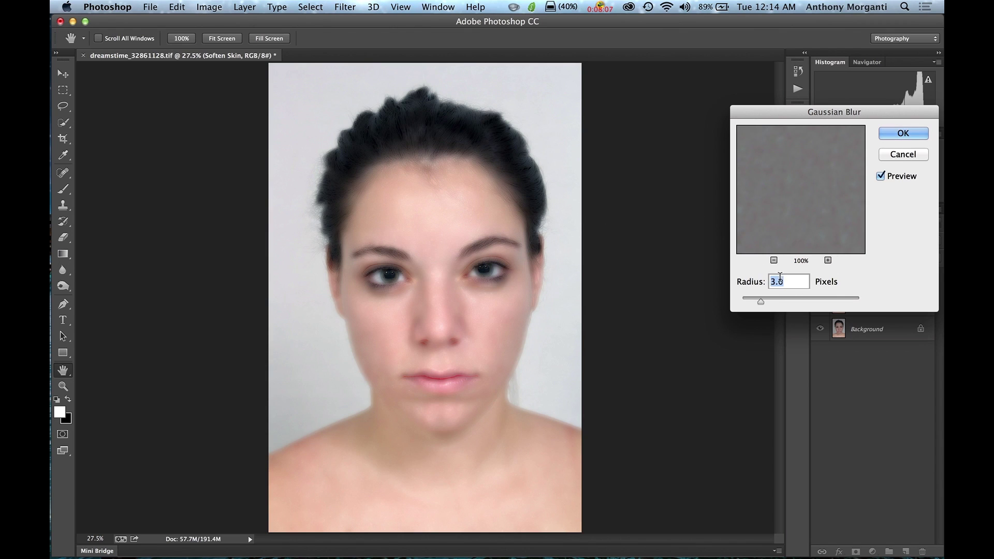
{"action": "left_click", "coordinate": [888, 133]}
{"action": "key", "text": "j"}
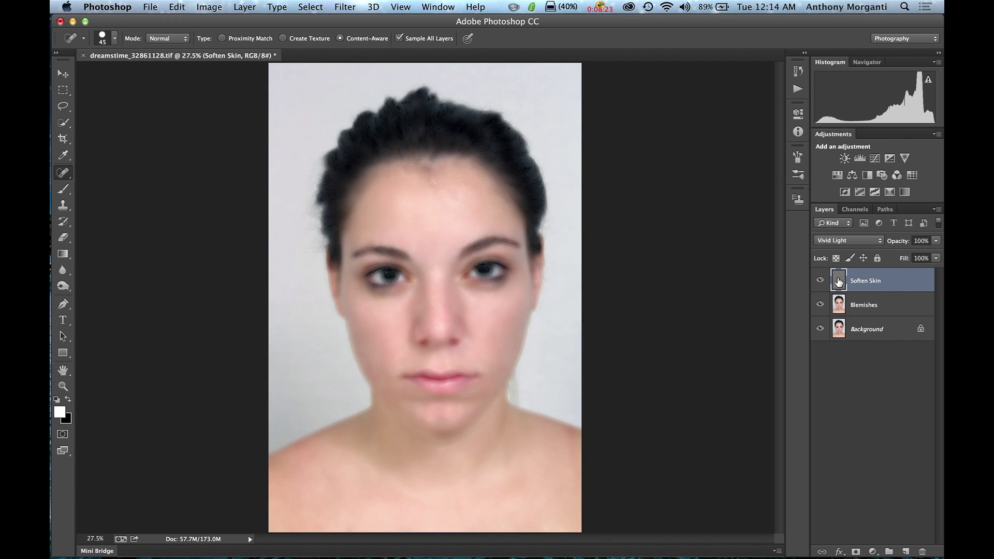
Open the Soften Skin layer's blending options and split the black This Layer slider of Blend If to 0 / 213.
{"action": "key", "text": "h"}
{"action": "double_click", "coordinate": [838, 282]}
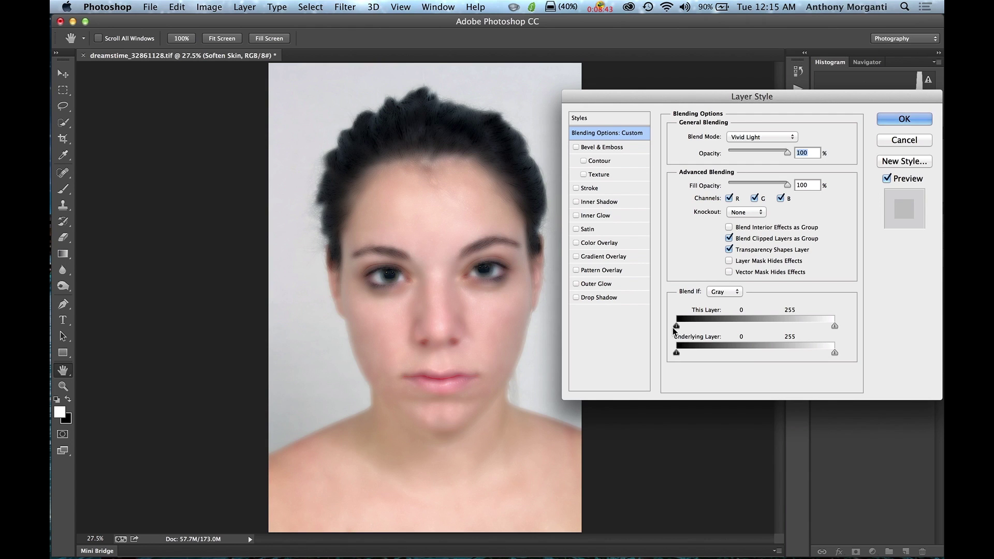
{"action": "mouse_move", "coordinate": [677, 325]}
{"action": "left_mouse_down"}
{"action": "mouse_move", "coordinate": [767, 307]}
{"action": "mouse_move", "coordinate": [675, 316]}
{"action": "left_mouse_up"}
{"action": "mouse_move", "coordinate": [833, 325]}
{"action": "left_mouse_down"}
{"action": "mouse_move", "coordinate": [737, 325]}
{"action": "mouse_move", "coordinate": [837, 324]}
{"action": "left_mouse_up"}
{"action": "key", "text": "alt"}
{"action": "left_click_drag", "start_coordinate": [678, 330], "coordinate": [810, 328]}
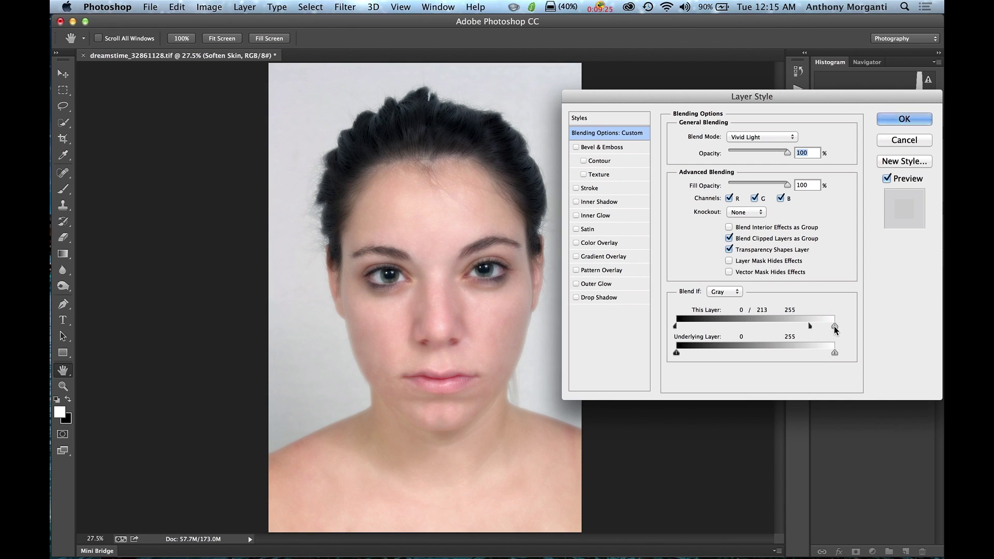
Split the white This Layer slider to 23 / 255, set the black one to 0 / 231, and apply the layer style.
{"action": "key", "text": "alt"}
{"action": "left_click_drag", "start_coordinate": [831, 332], "coordinate": [691, 322]}
{"action": "left_click_drag", "start_coordinate": [810, 326], "coordinate": [820, 332]}
{"action": "left_click", "coordinate": [904, 119]}
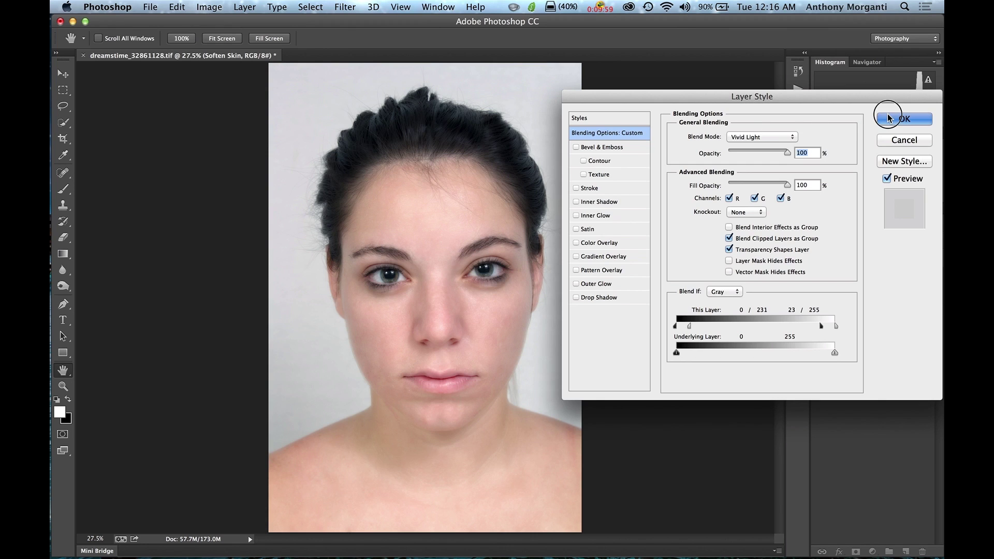
{"action": "key", "text": "j"}
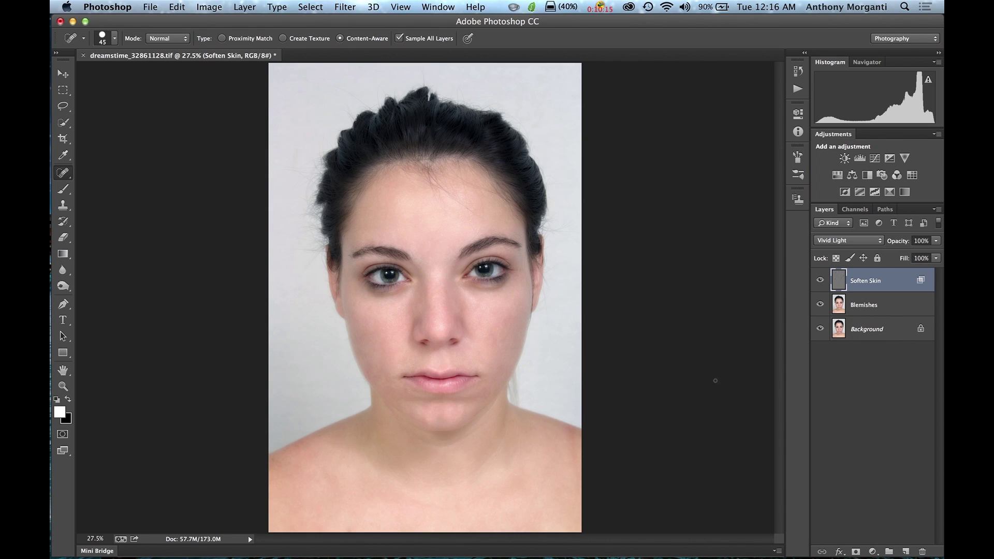
Add a black layer mask that hides the Soften Skin effect, and activate the Brush tool for painting on it.
{"action": "left_click", "coordinate": [856, 551], "text": "alt"}
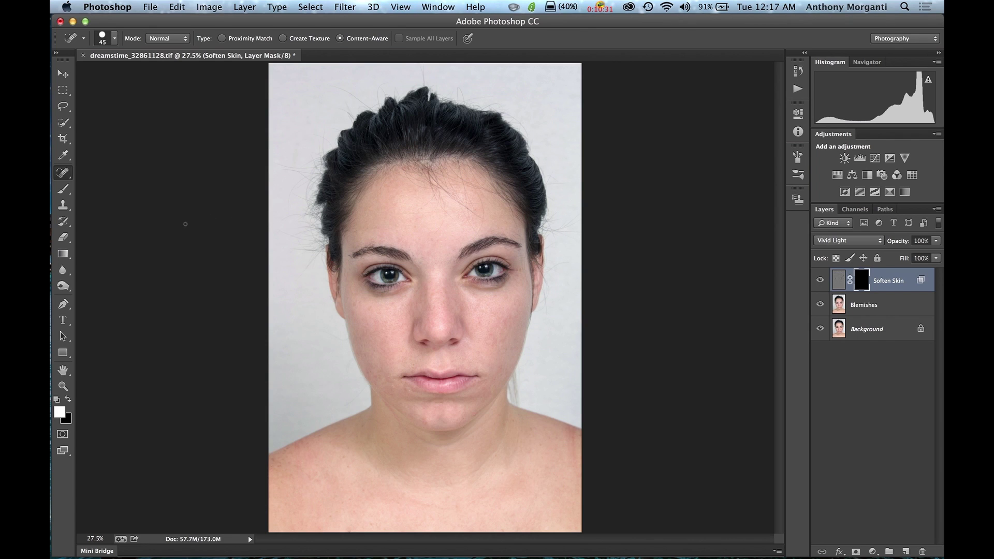
{"action": "left_click", "coordinate": [65, 188]}
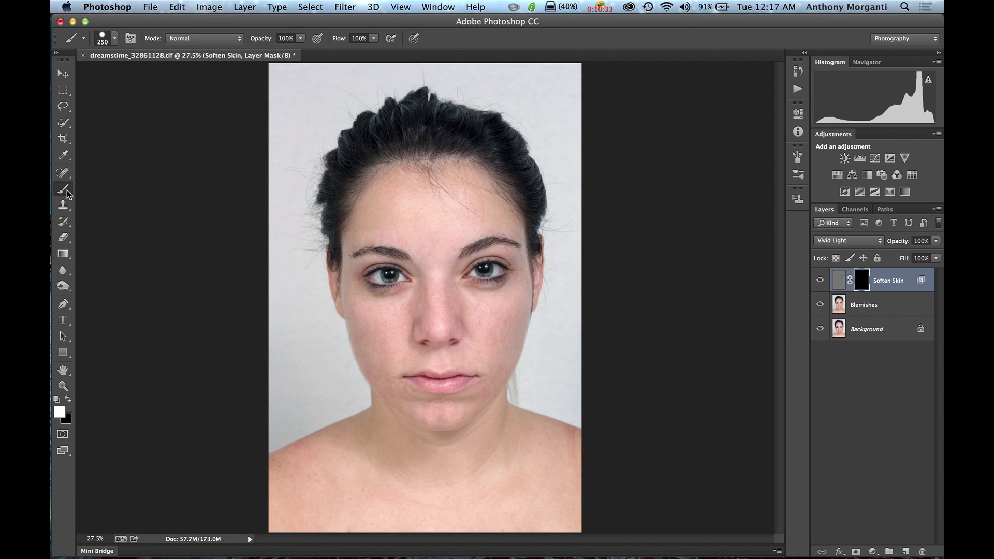
Increase the brush hardness for painting on the Soften Skin layer mask with the 250-pixel brush.
{"action": "left_click", "coordinate": [115, 38]}
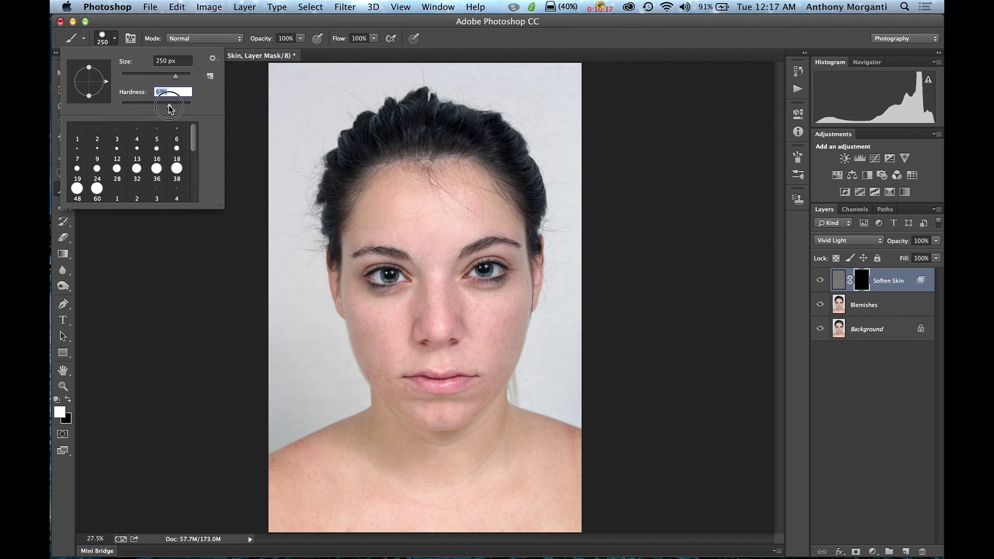
{"action": "left_click_drag", "start_coordinate": [170, 109], "coordinate": [195, 108]}
{"action": "left_click", "coordinate": [104, 42]}
{"action": "left_click", "coordinate": [106, 42]}
{"action": "left_click", "coordinate": [107, 42]}
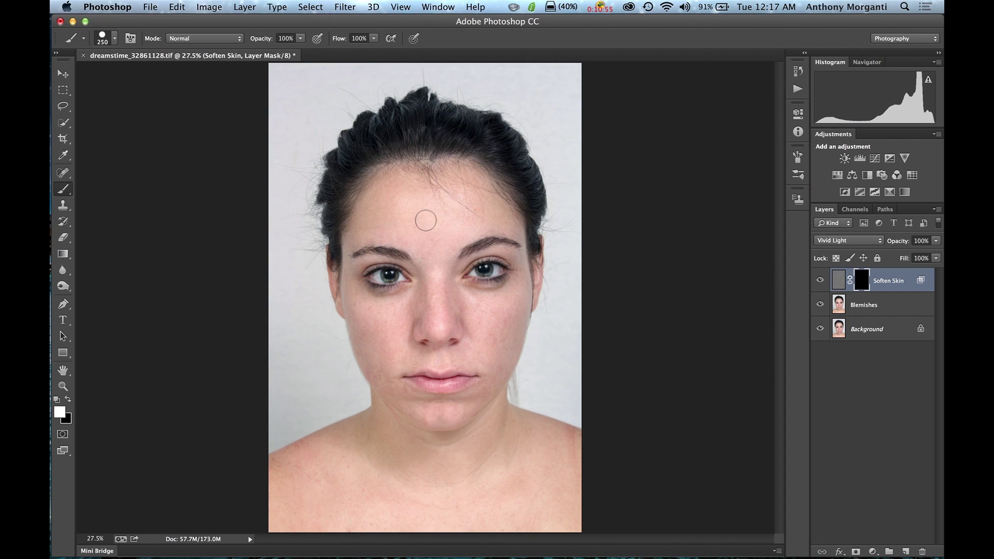
Paint white on the Soften Skin mask over the forehead, nose, cheeks and chin, avoiding the eyes, eyebrows and lips.
{"action": "key", "text": "bracketright"}
{"action": "key", "text": "bracketright"}
{"action": "left_click", "coordinate": [433, 269]}
{"action": "mouse_move", "coordinate": [413, 186]}
{"action": "left_mouse_down"}
{"action": "mouse_move", "coordinate": [463, 177]}
{"action": "mouse_move", "coordinate": [508, 214]}
{"action": "mouse_move", "coordinate": [439, 201]}
{"action": "mouse_move", "coordinate": [453, 204]}
{"action": "mouse_move", "coordinate": [453, 218]}
{"action": "mouse_move", "coordinate": [428, 235]}
{"action": "mouse_move", "coordinate": [441, 221]}
{"action": "mouse_move", "coordinate": [484, 217]}
{"action": "mouse_move", "coordinate": [500, 218]}
{"action": "mouse_move", "coordinate": [482, 227]}
{"action": "mouse_move", "coordinate": [512, 227]}
{"action": "mouse_move", "coordinate": [460, 238]}
{"action": "mouse_move", "coordinate": [452, 268]}
{"action": "mouse_move", "coordinate": [466, 319]}
{"action": "mouse_move", "coordinate": [459, 290]}
{"action": "mouse_move", "coordinate": [499, 296]}
{"action": "mouse_move", "coordinate": [526, 271]}
{"action": "mouse_move", "coordinate": [526, 300]}
{"action": "mouse_move", "coordinate": [518, 341]}
{"action": "mouse_move", "coordinate": [511, 311]}
{"action": "mouse_move", "coordinate": [505, 343]}
{"action": "mouse_move", "coordinate": [505, 322]}
{"action": "mouse_move", "coordinate": [494, 331]}
{"action": "mouse_move", "coordinate": [457, 315]}
{"action": "mouse_move", "coordinate": [434, 329]}
{"action": "mouse_move", "coordinate": [408, 326]}
{"action": "mouse_move", "coordinate": [379, 305]}
{"action": "mouse_move", "coordinate": [351, 316]}
{"action": "mouse_move", "coordinate": [375, 340]}
{"action": "mouse_move", "coordinate": [353, 308]}
{"action": "mouse_move", "coordinate": [388, 348]}
{"action": "mouse_move", "coordinate": [440, 347]}
{"action": "mouse_move", "coordinate": [468, 331]}
{"action": "mouse_move", "coordinate": [449, 351]}
{"action": "mouse_move", "coordinate": [430, 351]}
{"action": "mouse_move", "coordinate": [475, 340]}
{"action": "mouse_move", "coordinate": [481, 347]}
{"action": "mouse_move", "coordinate": [463, 354]}
{"action": "mouse_move", "coordinate": [489, 351]}
{"action": "mouse_move", "coordinate": [452, 360]}
{"action": "mouse_move", "coordinate": [417, 351]}
{"action": "mouse_move", "coordinate": [399, 362]}
{"action": "mouse_move", "coordinate": [392, 387]}
{"action": "mouse_move", "coordinate": [435, 404]}
{"action": "mouse_move", "coordinate": [461, 401]}
{"action": "mouse_move", "coordinate": [493, 362]}
{"action": "mouse_move", "coordinate": [461, 410]}
{"action": "mouse_move", "coordinate": [428, 413]}
{"action": "mouse_move", "coordinate": [390, 397]}
{"action": "mouse_move", "coordinate": [368, 357]}
{"action": "mouse_move", "coordinate": [383, 386]}
{"action": "left_mouse_up"}
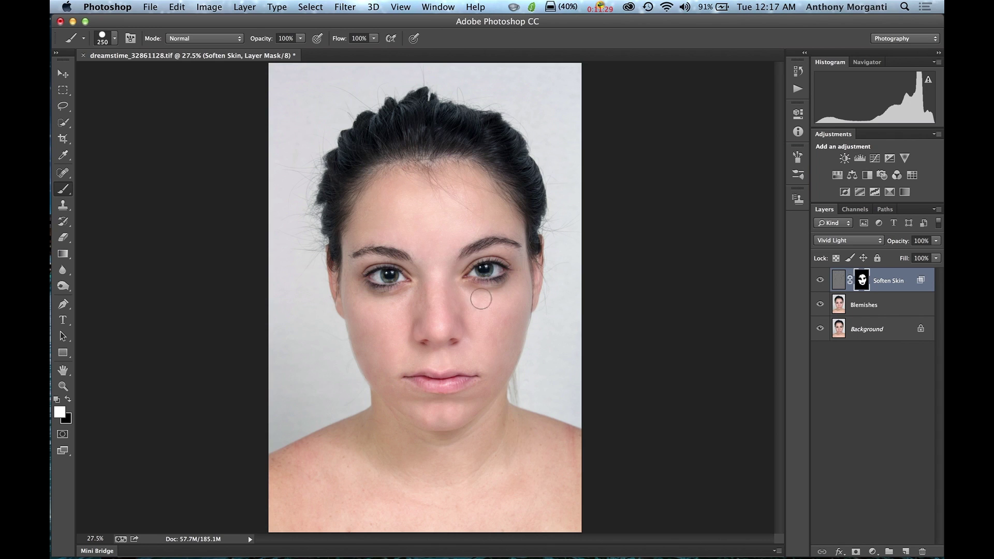
{"action": "left_click", "coordinate": [820, 280]}
Enlarge the brush to 700 pixels and paint the mask white over the neck, shoulders and chest.
{"action": "key", "text": "bracketright"}
{"action": "key", "text": "bracketright"}
{"action": "key", "text": "bracketright"}
{"action": "key", "text": "bracketright"}
{"action": "key", "text": "bracketright"}
{"action": "mouse_move", "coordinate": [381, 439]}
{"action": "left_mouse_down"}
{"action": "mouse_move", "coordinate": [283, 482]}
{"action": "mouse_move", "coordinate": [305, 461]}
{"action": "mouse_move", "coordinate": [281, 475]}
{"action": "mouse_move", "coordinate": [317, 463]}
{"action": "mouse_move", "coordinate": [298, 496]}
{"action": "mouse_move", "coordinate": [349, 488]}
{"action": "mouse_move", "coordinate": [353, 506]}
{"action": "mouse_move", "coordinate": [347, 497]}
{"action": "mouse_move", "coordinate": [454, 511]}
{"action": "mouse_move", "coordinate": [439, 501]}
{"action": "mouse_move", "coordinate": [491, 485]}
{"action": "mouse_move", "coordinate": [551, 487]}
{"action": "mouse_move", "coordinate": [572, 449]}
{"action": "mouse_move", "coordinate": [507, 436]}
{"action": "mouse_move", "coordinate": [489, 424]}
{"action": "mouse_move", "coordinate": [498, 410]}
{"action": "mouse_move", "coordinate": [466, 450]}
{"action": "mouse_move", "coordinate": [440, 453]}
{"action": "mouse_move", "coordinate": [461, 430]}
{"action": "mouse_move", "coordinate": [404, 445]}
{"action": "mouse_move", "coordinate": [405, 458]}
{"action": "mouse_move", "coordinate": [365, 473]}
{"action": "mouse_move", "coordinate": [384, 471]}
{"action": "mouse_move", "coordinate": [335, 488]}
{"action": "mouse_move", "coordinate": [382, 503]}
{"action": "mouse_move", "coordinate": [297, 513]}
{"action": "mouse_move", "coordinate": [320, 520]}
{"action": "mouse_move", "coordinate": [473, 490]}
{"action": "mouse_move", "coordinate": [549, 506]}
{"action": "mouse_move", "coordinate": [518, 495]}
{"action": "mouse_move", "coordinate": [554, 484]}
{"action": "left_mouse_up"}
Display the Soften Skin mask on its own and fill the missed black spots on the forehead and beneath the eye with white.
{"action": "left_click", "coordinate": [862, 281], "text": "alt"}
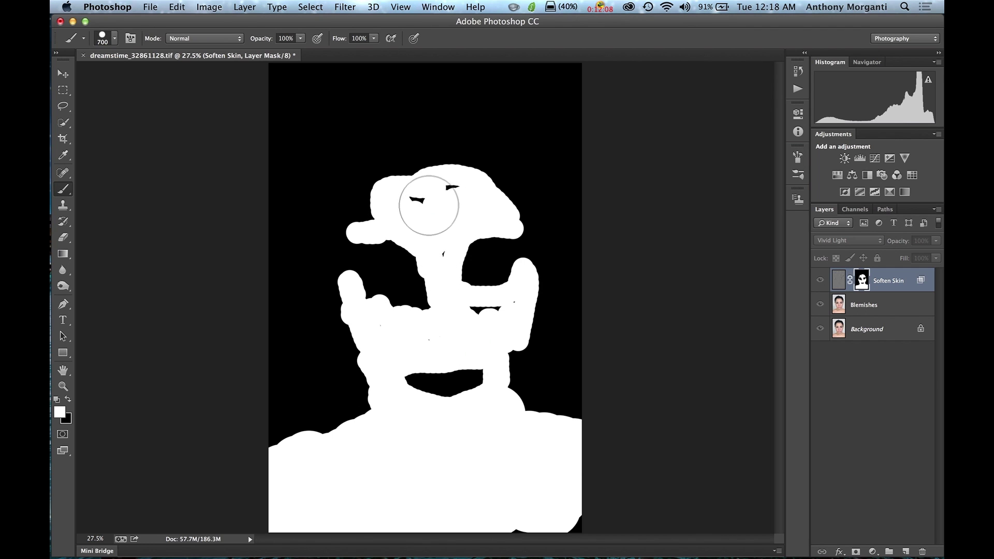
{"action": "mouse_move", "coordinate": [428, 207]}
{"action": "left_mouse_down"}
{"action": "mouse_move", "coordinate": [421, 195]}
{"action": "mouse_move", "coordinate": [442, 207]}
{"action": "mouse_move", "coordinate": [437, 195]}
{"action": "left_mouse_up"}
{"action": "mouse_move", "coordinate": [477, 310]}
{"action": "left_mouse_down"}
{"action": "mouse_move", "coordinate": [478, 327]}
{"action": "mouse_move", "coordinate": [491, 322]}
{"action": "left_mouse_up"}
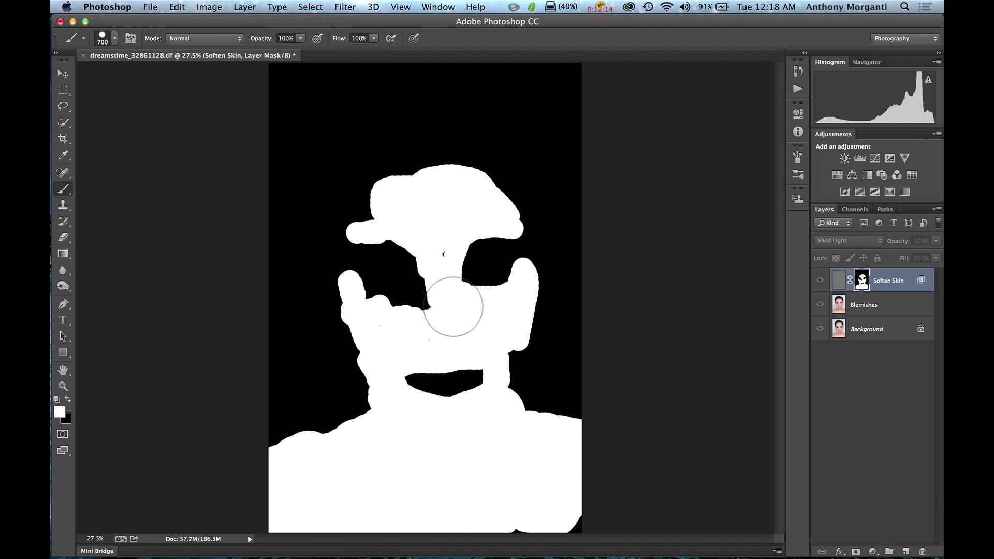
Reduce the brush to 250 pixels, fill the remaining gaps around the nose and cheeks on the mask, and return to the image view.
{"action": "key", "text": "bracketleft"}
{"action": "key", "text": "bracketleft"}
{"action": "key", "text": "bracketleft"}
{"action": "key", "text": "bracketleft"}
{"action": "key", "text": "bracketleft"}
{"action": "left_click", "coordinate": [441, 277]}
{"action": "mouse_move", "coordinate": [441, 278]}
{"action": "left_mouse_down"}
{"action": "mouse_move", "coordinate": [441, 252]}
{"action": "mouse_move", "coordinate": [449, 300]}
{"action": "mouse_move", "coordinate": [429, 333]}
{"action": "mouse_move", "coordinate": [455, 308]}
{"action": "mouse_move", "coordinate": [468, 333]}
{"action": "left_mouse_up"}
{"action": "left_click", "coordinate": [862, 282], "text": "alt"}
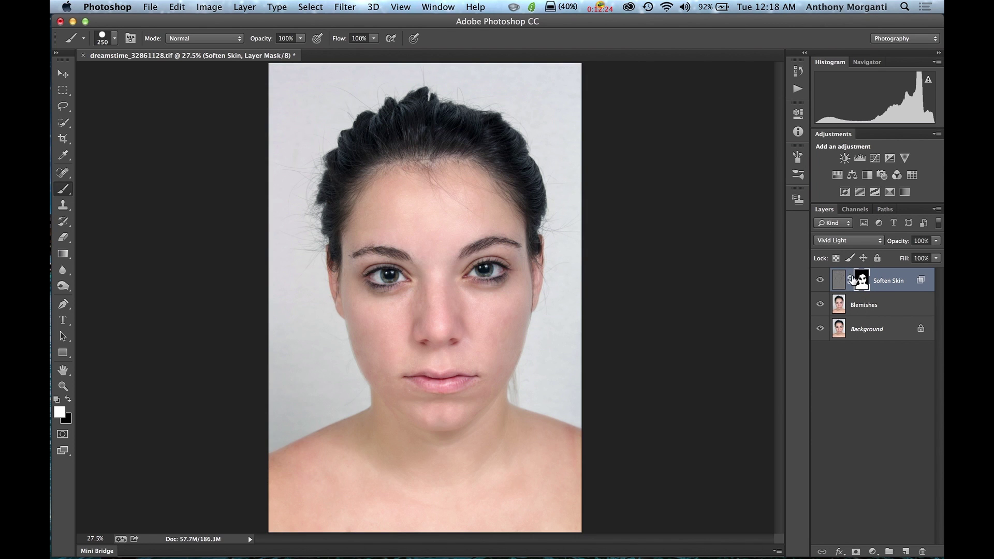
Compare the portrait with and without the Soften Skin layer, and examine the softened areas of the face.
{"action": "left_click", "coordinate": [820, 281]}
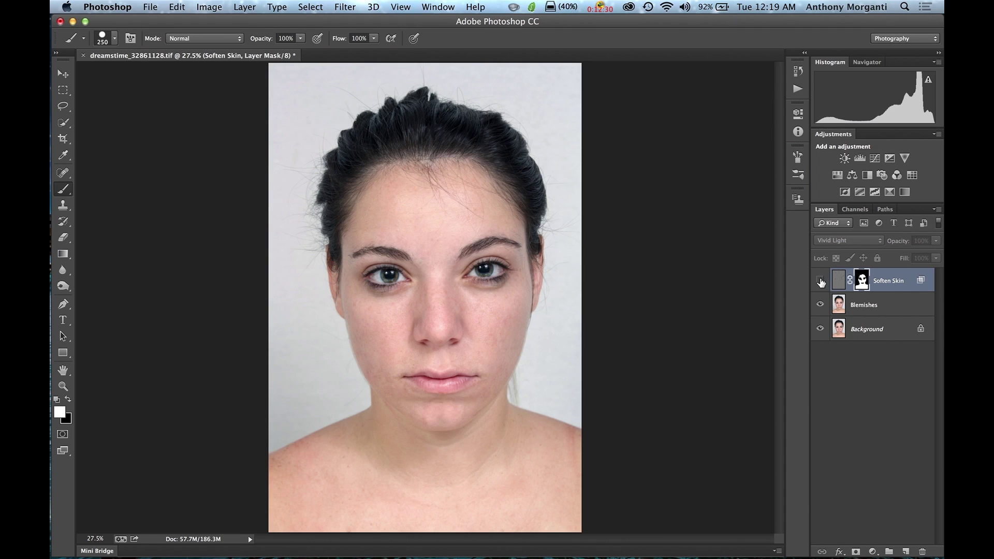
{"action": "left_click", "coordinate": [820, 281]}
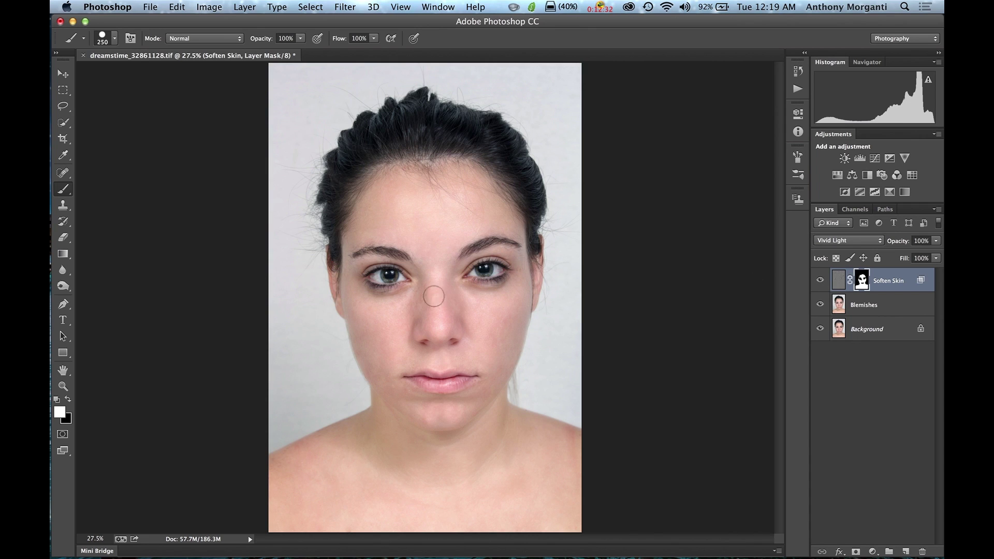
{"action": "mouse_move", "coordinate": [384, 309]}
{"action": "left_mouse_down"}
{"action": "mouse_move", "coordinate": [421, 303]}
{"action": "mouse_move", "coordinate": [373, 302]}
{"action": "mouse_move", "coordinate": [423, 295]}
{"action": "mouse_move", "coordinate": [432, 306]}
{"action": "mouse_move", "coordinate": [440, 295]}
{"action": "mouse_move", "coordinate": [493, 335]}
{"action": "mouse_move", "coordinate": [447, 277]}
{"action": "left_mouse_up"}
{"action": "mouse_move", "coordinate": [376, 350]}
{"action": "left_mouse_down"}
{"action": "mouse_move", "coordinate": [388, 373]}
{"action": "mouse_move", "coordinate": [371, 357]}
{"action": "mouse_move", "coordinate": [371, 366]}
{"action": "mouse_move", "coordinate": [399, 415]}
{"action": "mouse_move", "coordinate": [348, 444]}
{"action": "mouse_move", "coordinate": [279, 461]}
{"action": "mouse_move", "coordinate": [542, 455]}
{"action": "mouse_move", "coordinate": [479, 364]}
{"action": "left_mouse_up"}
{"action": "mouse_move", "coordinate": [429, 302]}
{"action": "left_mouse_down"}
{"action": "mouse_move", "coordinate": [433, 288]}
{"action": "mouse_move", "coordinate": [426, 305]}
{"action": "mouse_move", "coordinate": [433, 291]}
{"action": "mouse_move", "coordinate": [513, 346]}
{"action": "mouse_move", "coordinate": [465, 317]}
{"action": "left_mouse_up"}
{"action": "left_click_drag", "start_coordinate": [419, 238], "coordinate": [393, 223]}
Stamp all visible layers into a new layer above Soften Skin and activate the Patch tool.
{"action": "key", "text": "super+alt+shift+e"}
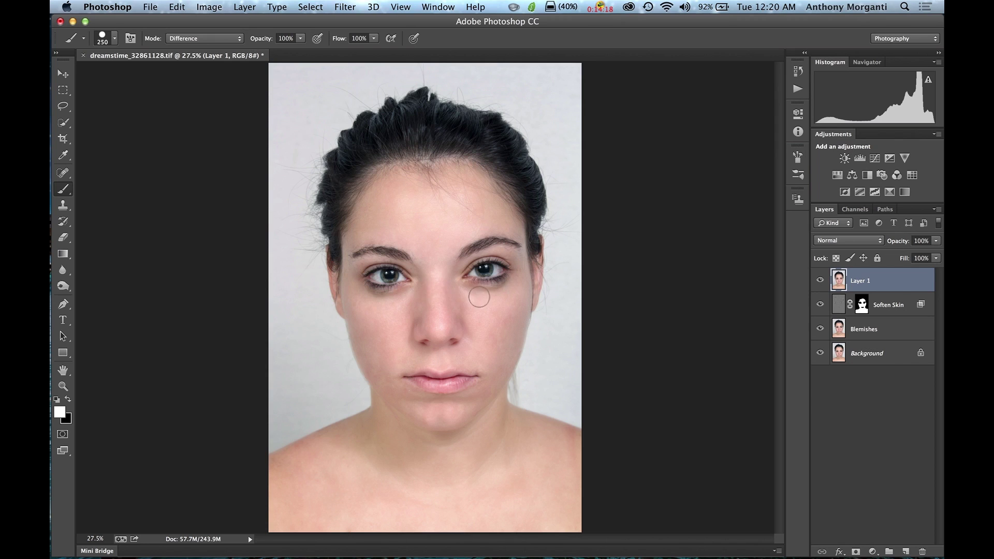
{"action": "left_click", "coordinate": [66, 173]}
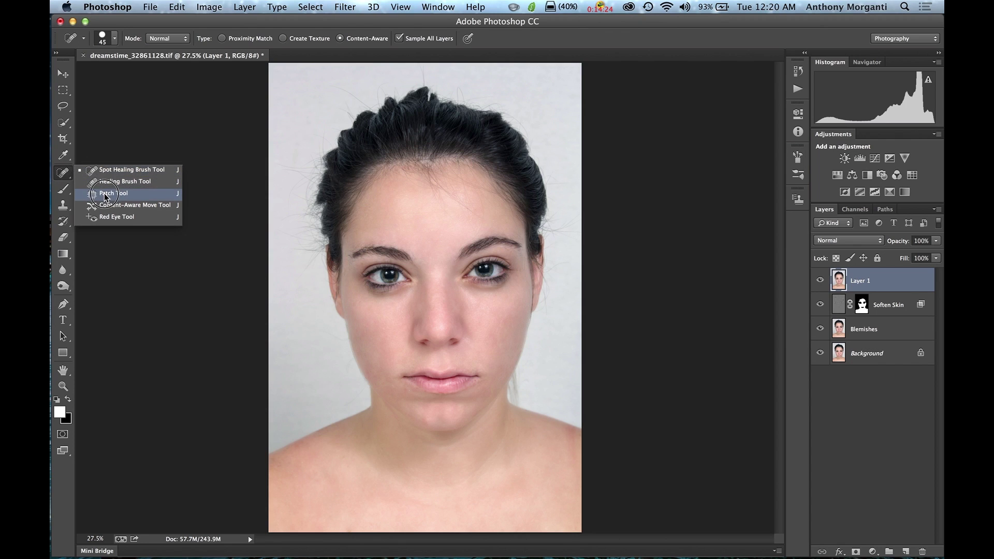
{"action": "left_click", "coordinate": [106, 194]}
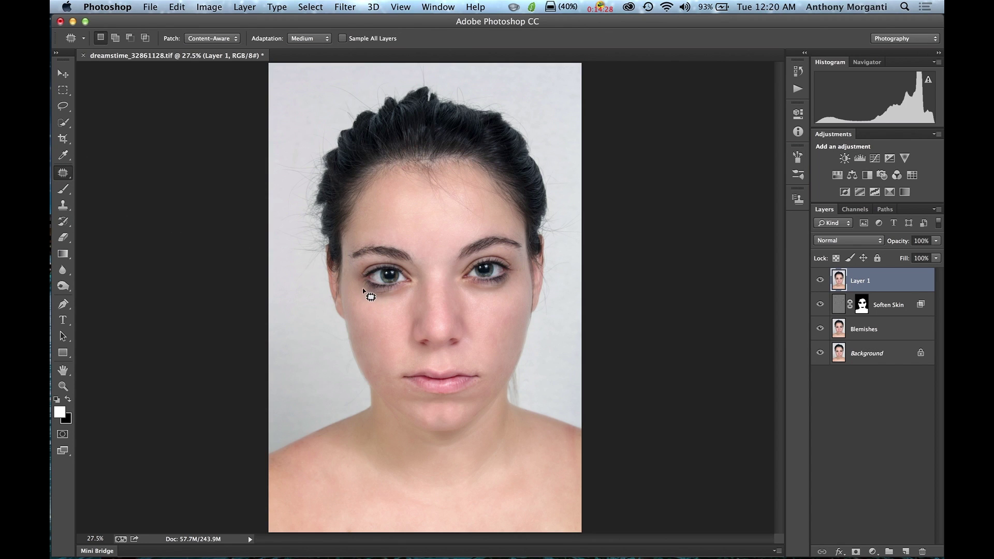
Patch the dark circles under both eyes with cheek skin from below, deselect, and set the stamped layer's opacity to 60%.
{"action": "mouse_move", "coordinate": [361, 286]}
{"action": "left_mouse_down"}
{"action": "mouse_move", "coordinate": [369, 306]}
{"action": "mouse_move", "coordinate": [398, 284]}
{"action": "mouse_move", "coordinate": [362, 288]}
{"action": "mouse_move", "coordinate": [414, 291]}
{"action": "mouse_move", "coordinate": [372, 303]}
{"action": "mouse_move", "coordinate": [362, 288]}
{"action": "mouse_move", "coordinate": [381, 282]}
{"action": "mouse_move", "coordinate": [386, 325]}
{"action": "left_mouse_up"}
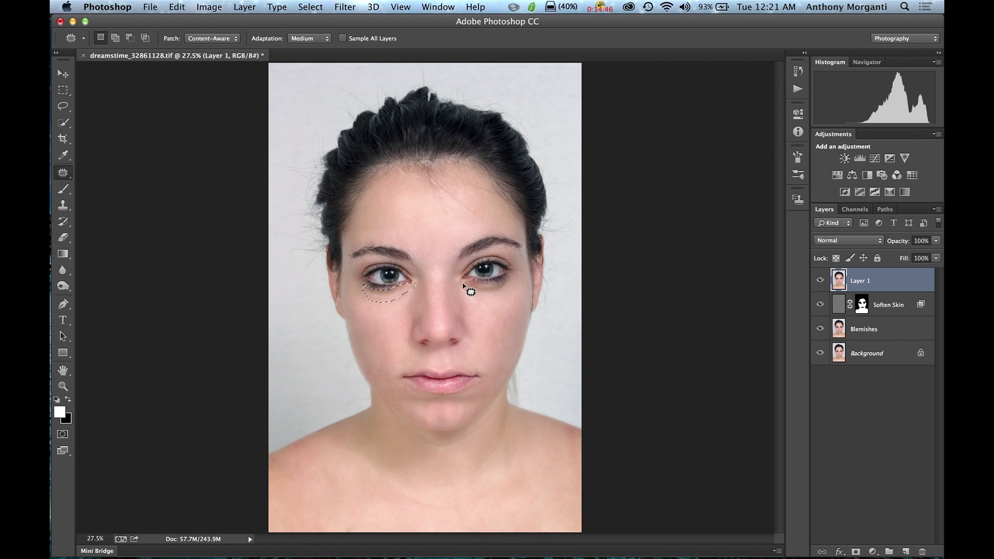
{"action": "mouse_move", "coordinate": [463, 284]}
{"action": "left_mouse_down"}
{"action": "mouse_move", "coordinate": [499, 293]}
{"action": "mouse_move", "coordinate": [510, 277]}
{"action": "mouse_move", "coordinate": [461, 284]}
{"action": "mouse_move", "coordinate": [489, 286]}
{"action": "mouse_move", "coordinate": [492, 313]}
{"action": "left_mouse_up"}
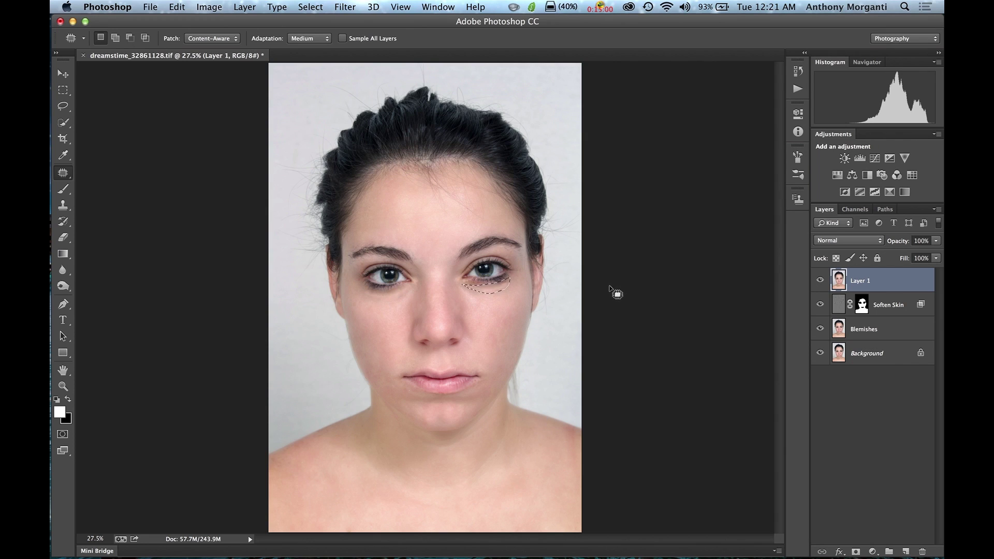
{"action": "key", "text": "super+d"}
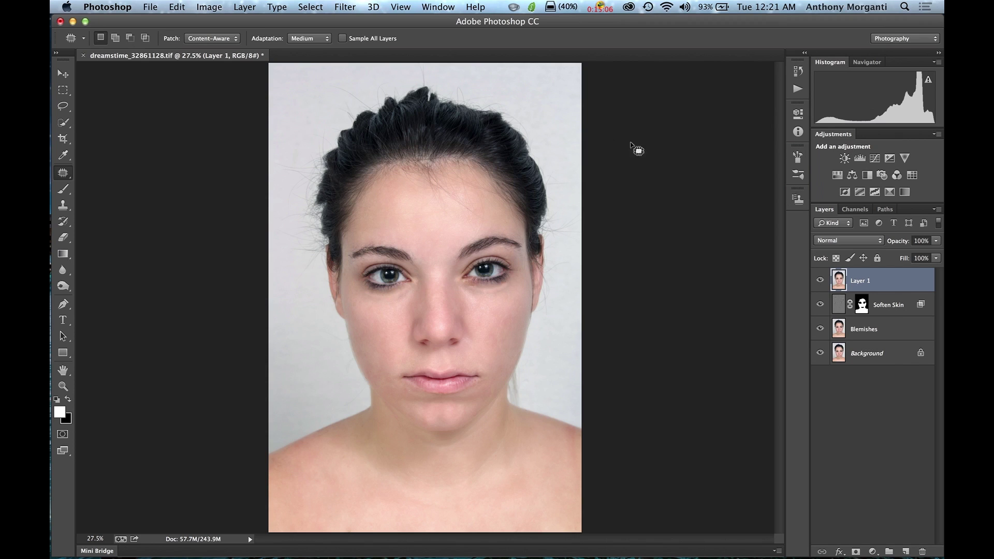
{"action": "left_click", "coordinate": [898, 243]}
{"action": "left_click_drag", "start_coordinate": [898, 243], "coordinate": [873, 242]}
Compare the retouched portrait with the Background layer shown alone, and inspect the facial skin up close.
{"action": "left_click", "coordinate": [820, 355], "text": "alt"}
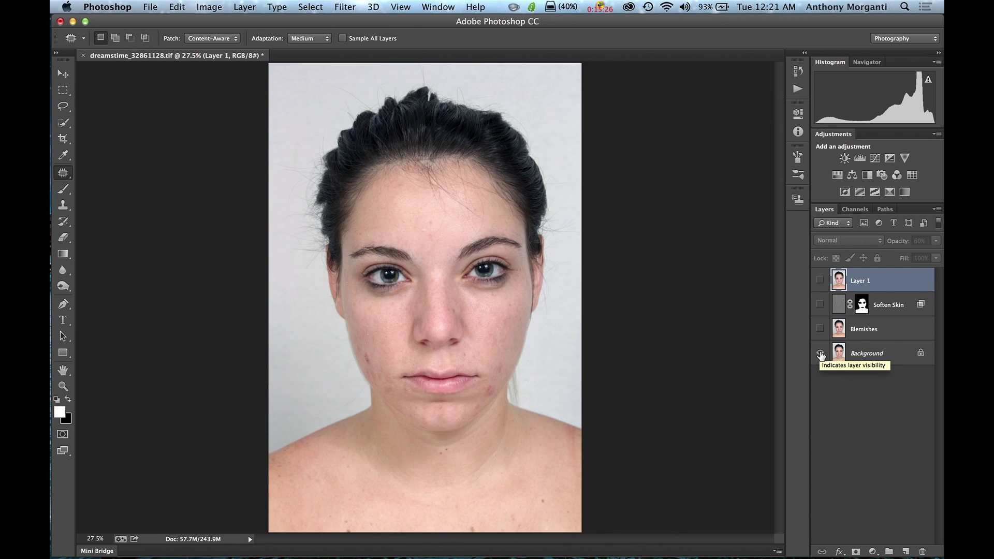
{"action": "left_click", "coordinate": [820, 355], "text": "alt"}
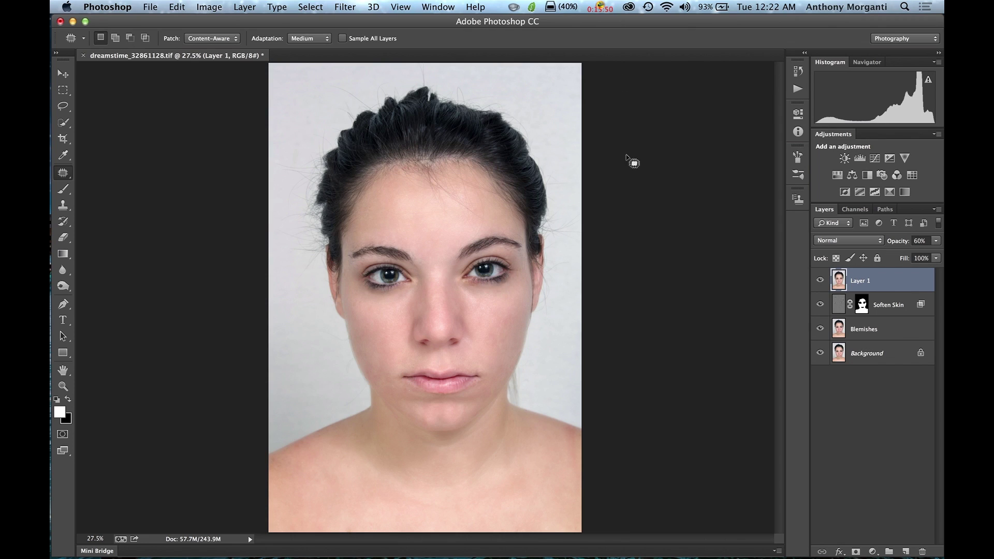
{"action": "left_click", "coordinate": [820, 354], "text": "alt"}
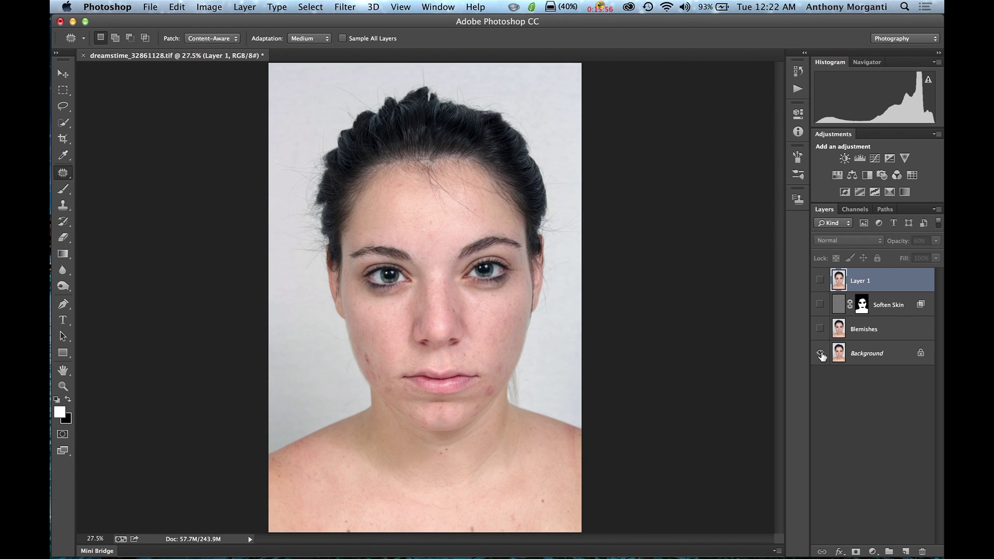
{"action": "left_click", "coordinate": [821, 354], "text": "alt"}
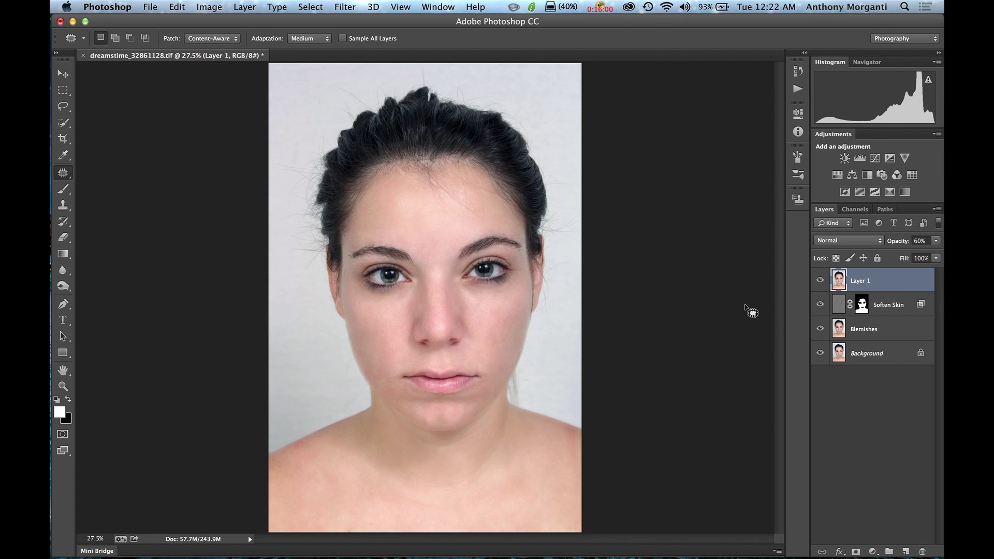
{"action": "key", "text": "super+equal"}
{"action": "key", "text": "super+equal"}
{"action": "key", "text": "super+equal"}
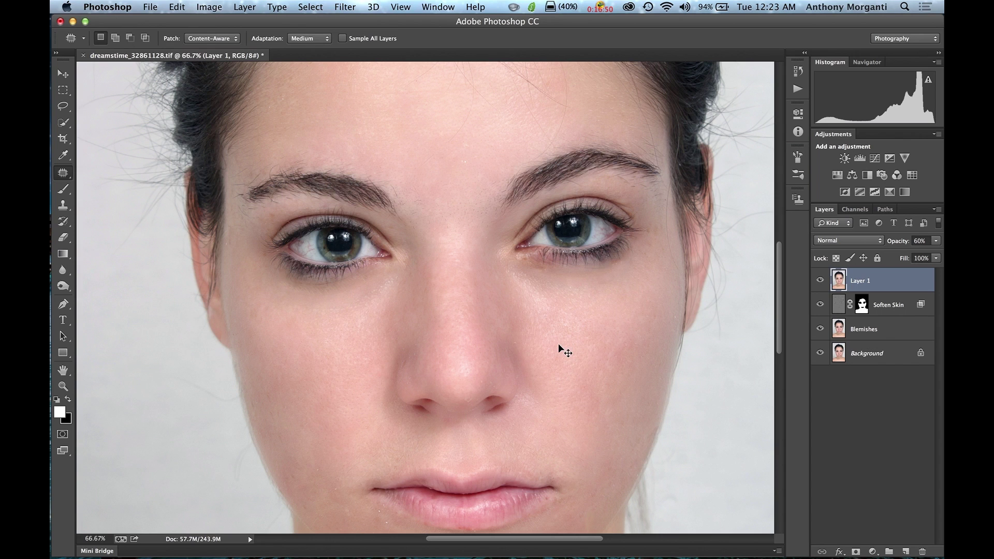
{"action": "key", "text": "super+0"}
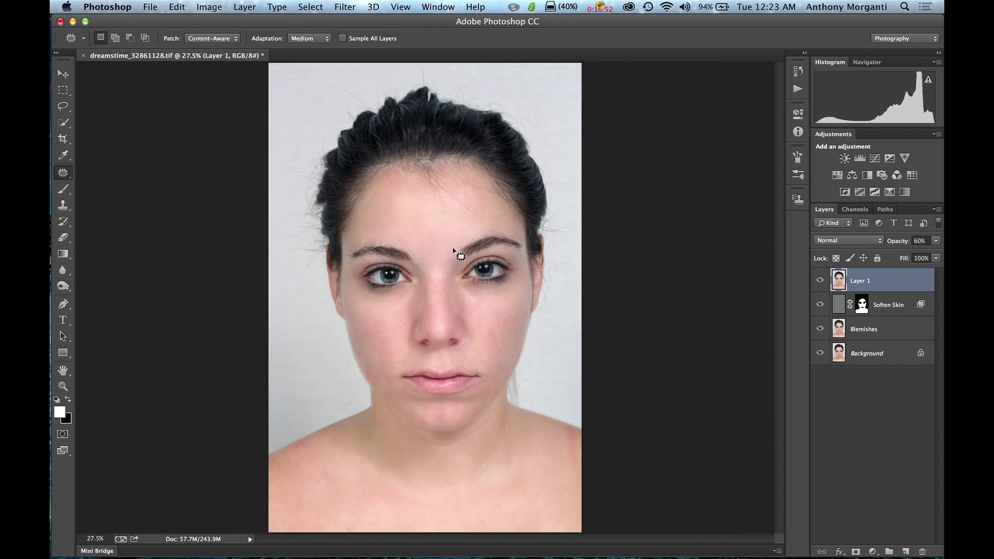